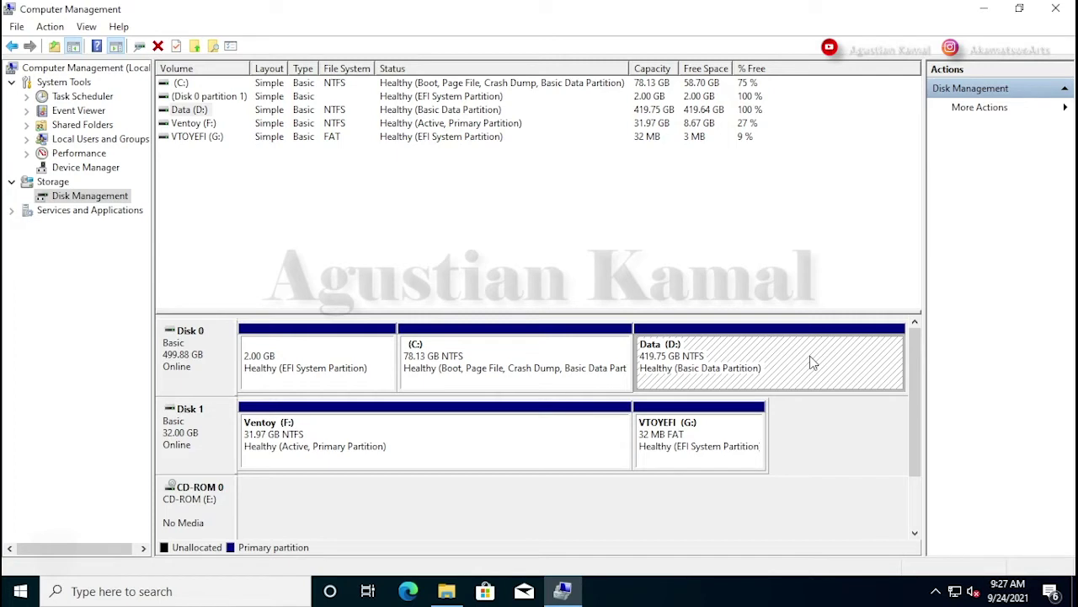
# Shrink the Data (D:) volume on Disk 0 by 16000 MB
pyautogui.rightClick(811, 361)
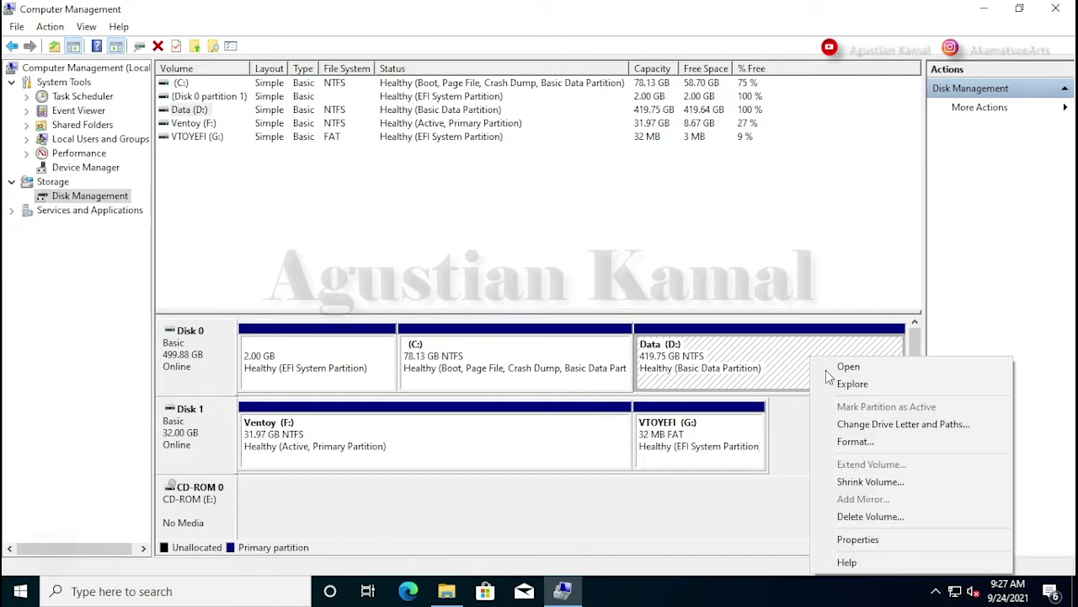
pyautogui.click(842, 481)
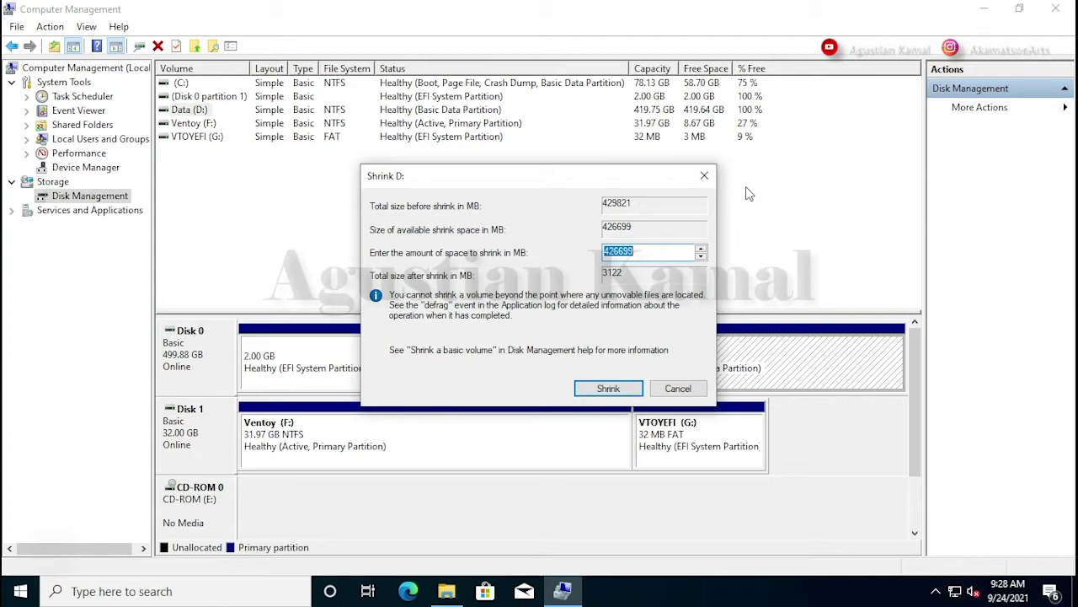
pyautogui.click(663, 250)
pyautogui.moveTo(639, 250); pyautogui.dragTo(600, 251)
pyautogui.write('16000')
pyautogui.click(624, 389)
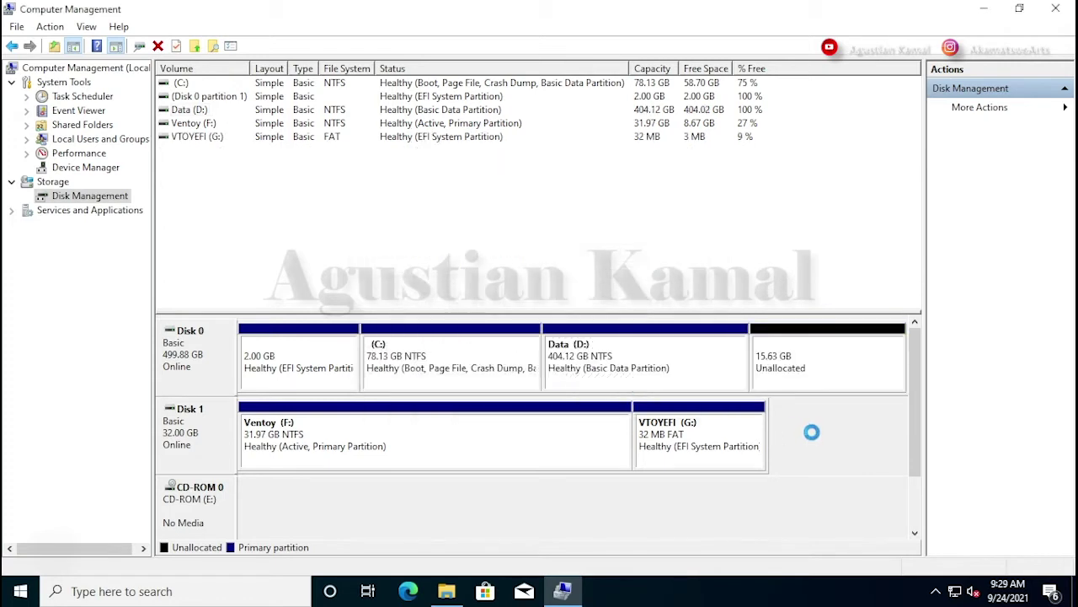
# Set up a new simple volume of 16000 MB in Disk 0's unallocated space with drive letter H
pyautogui.click(816, 369)
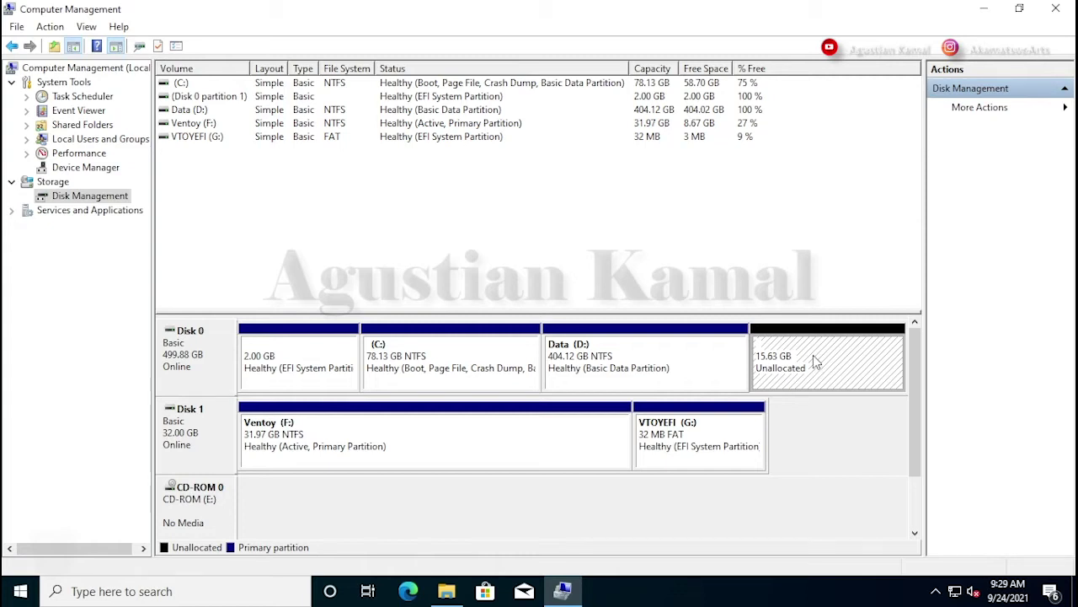
pyautogui.rightClick(813, 355)
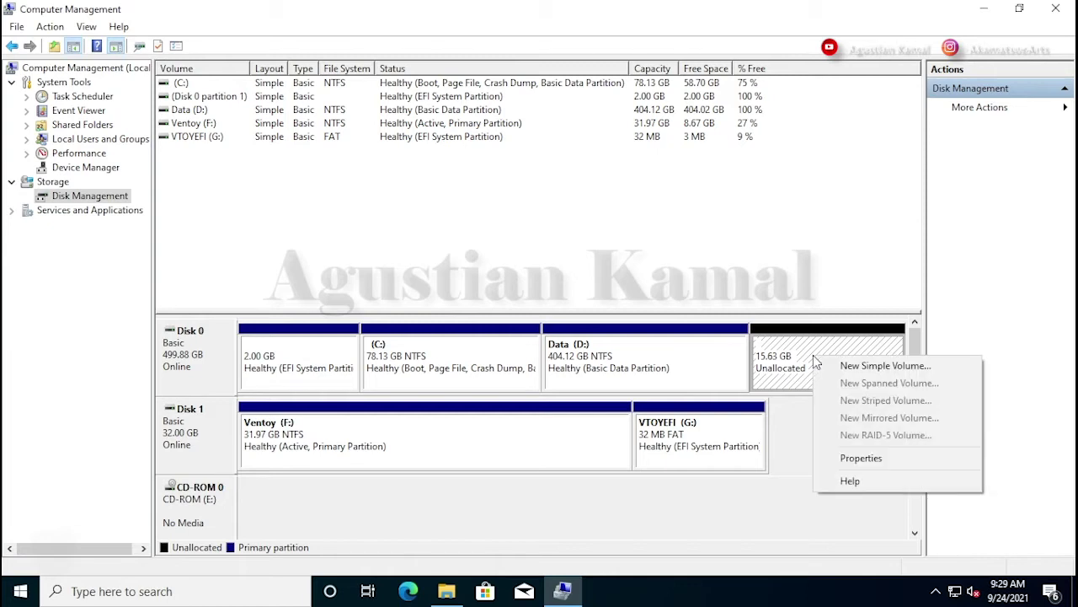
pyautogui.click(851, 368)
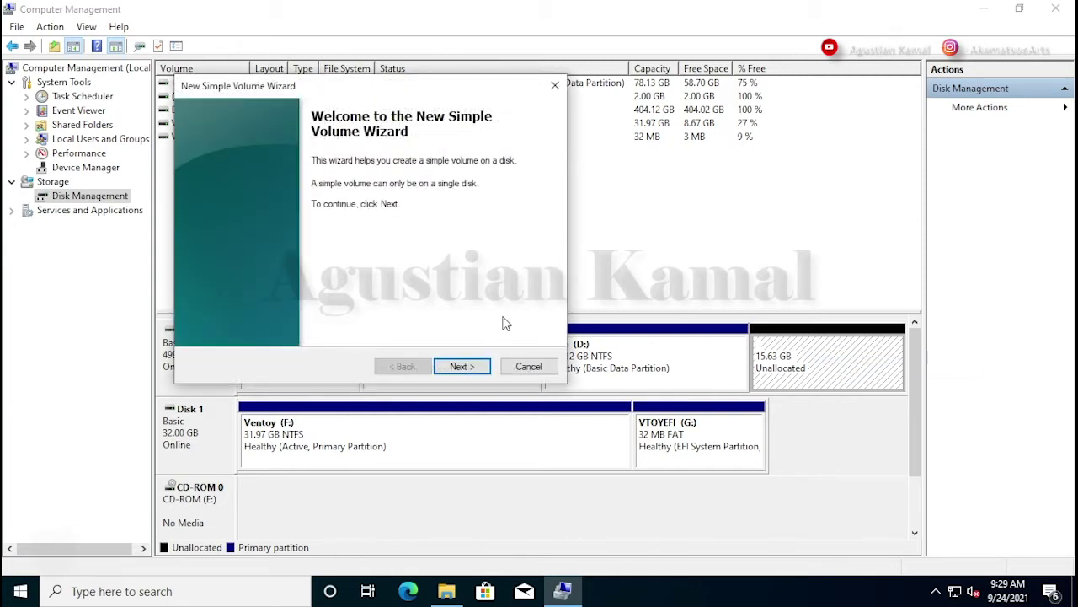
pyautogui.click(472, 367)
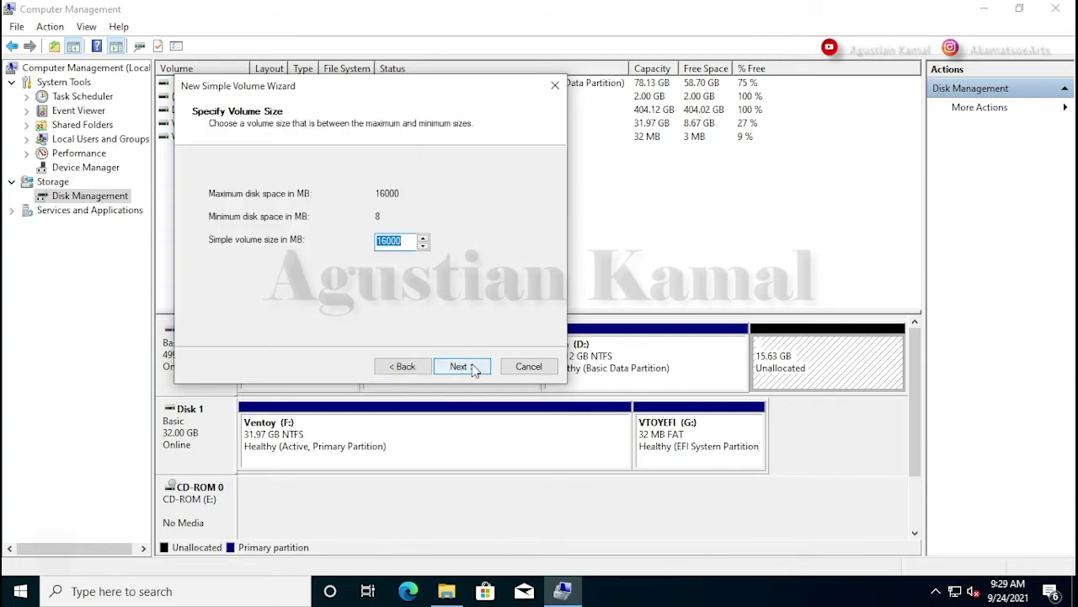
pyautogui.click(471, 367)
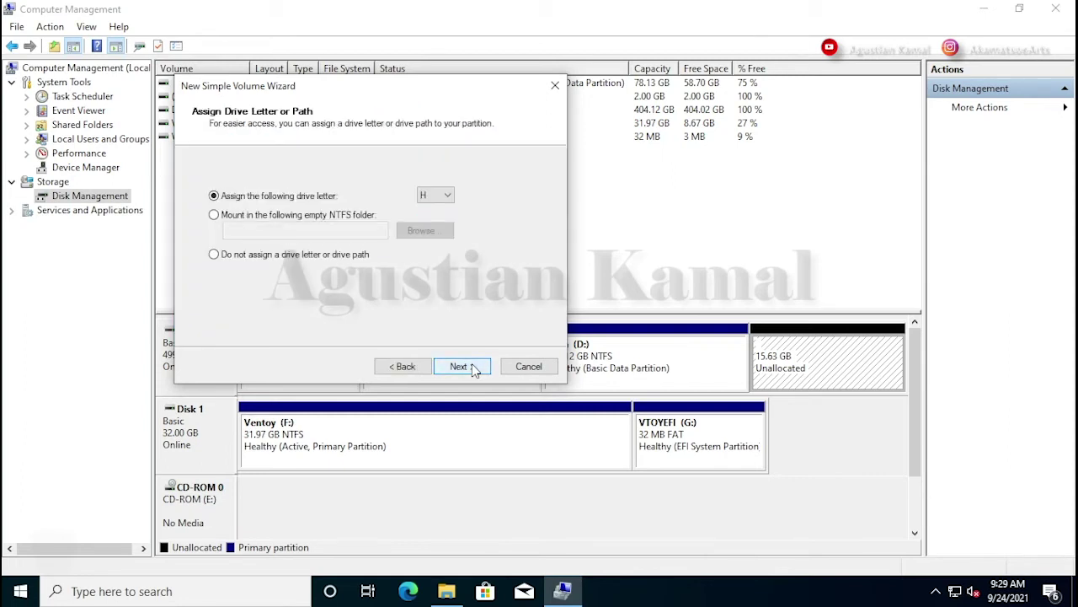
pyautogui.click(473, 368)
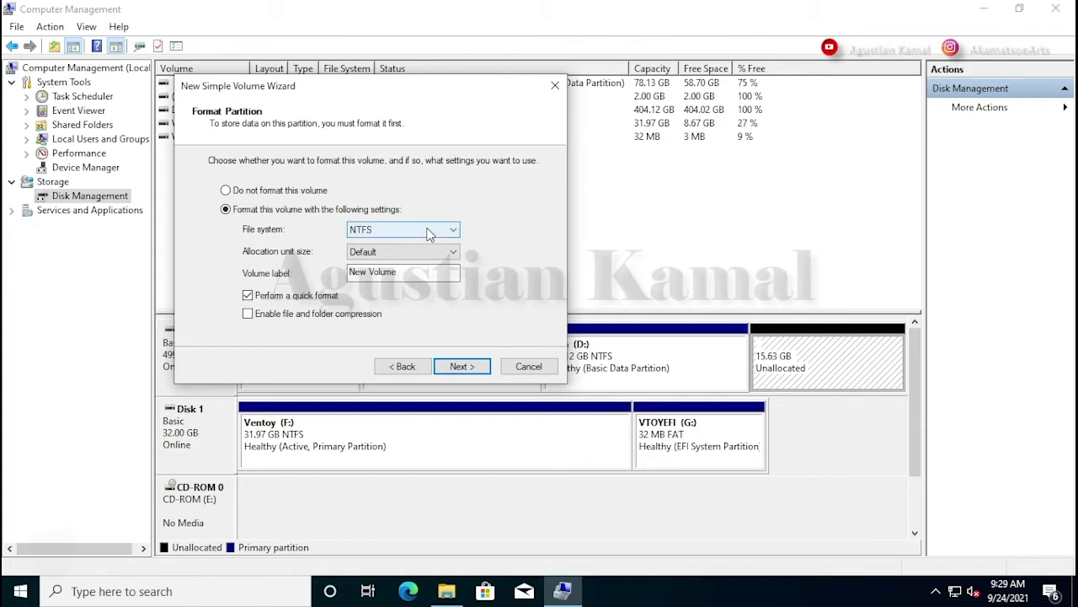
# Format the new volume as FAT32 with a quick format, complete its creation, and close Computer Management
pyautogui.click(438, 232)
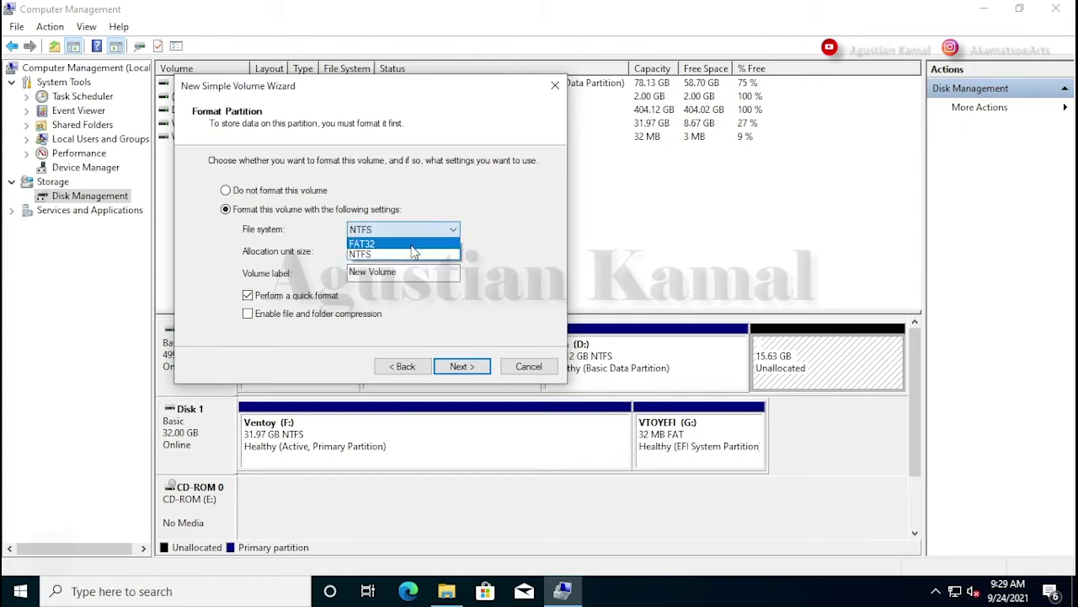
pyautogui.click(412, 244)
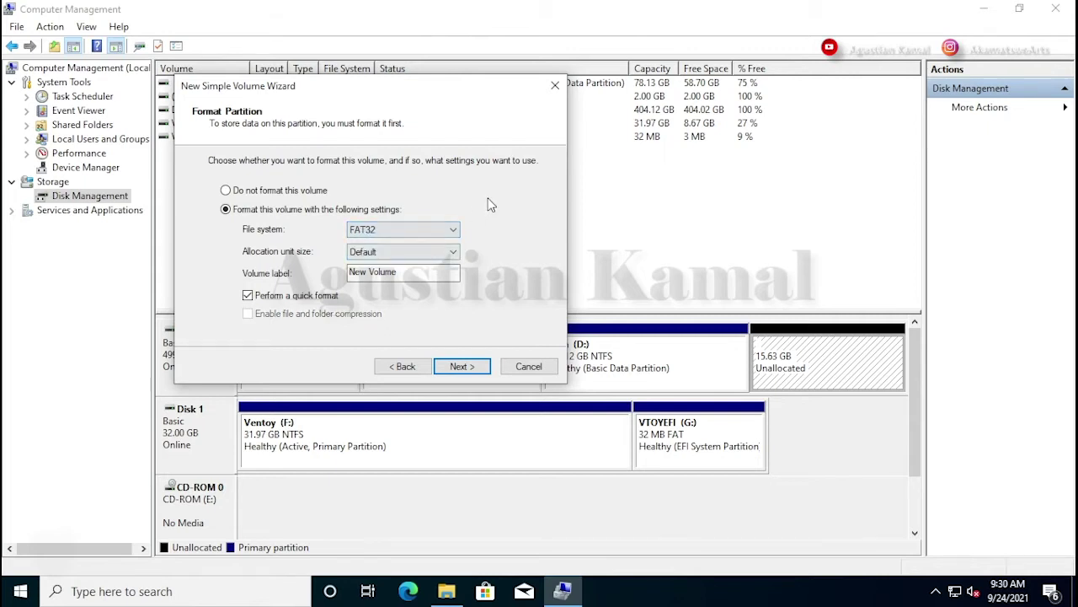
pyautogui.click(461, 366)
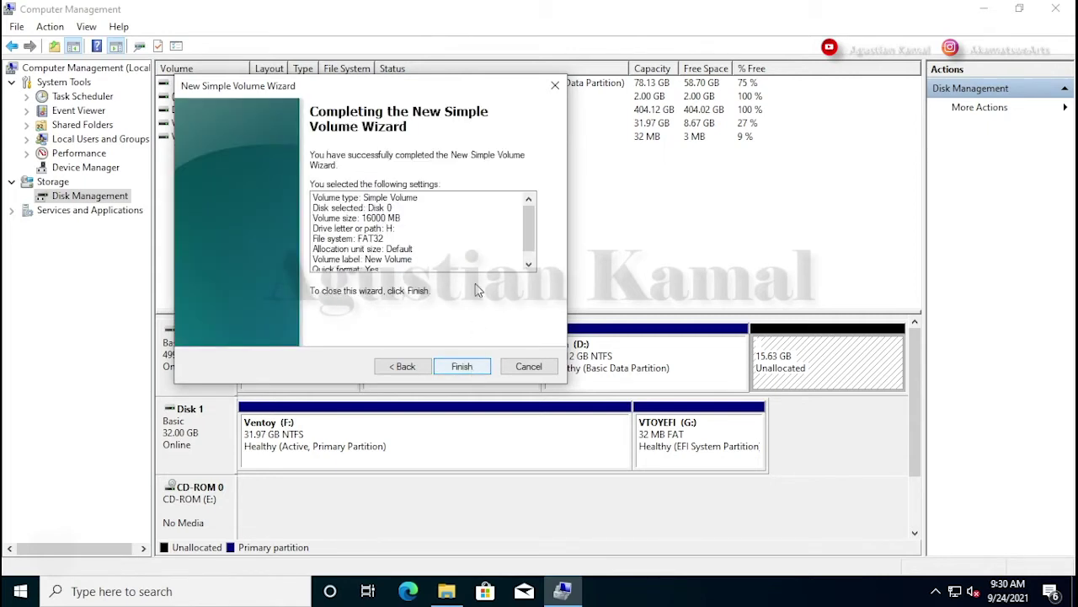
pyautogui.click(462, 366)
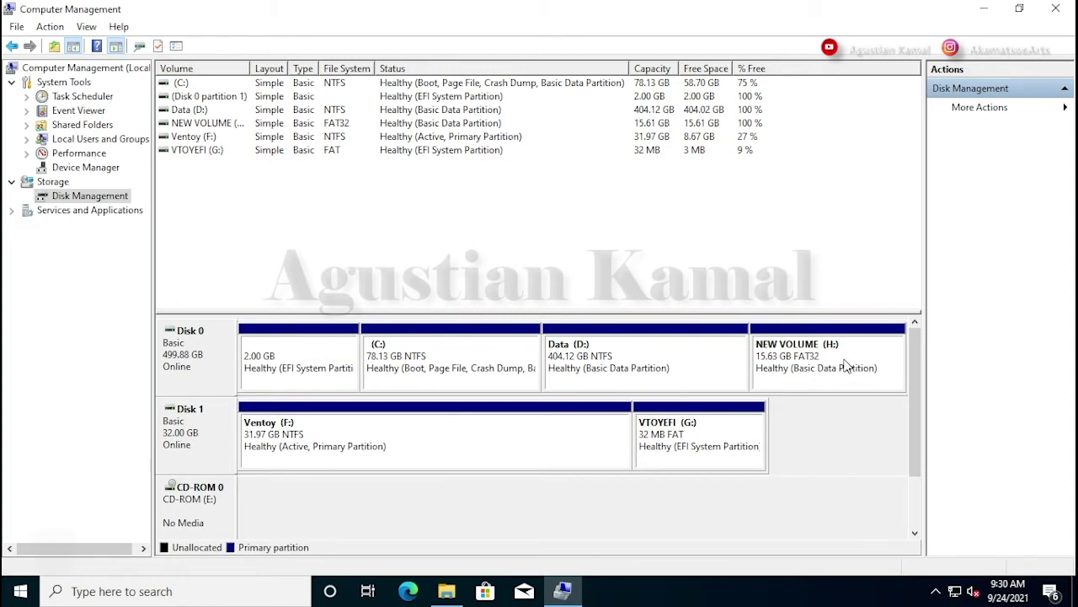
pyautogui.click(847, 364)
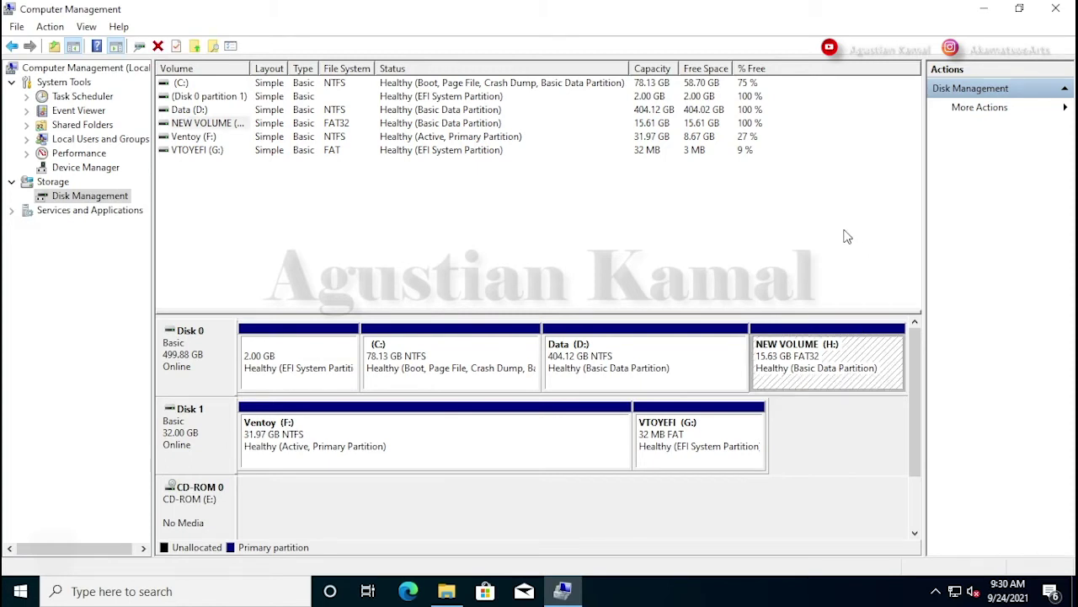
pyautogui.click(1053, 11)
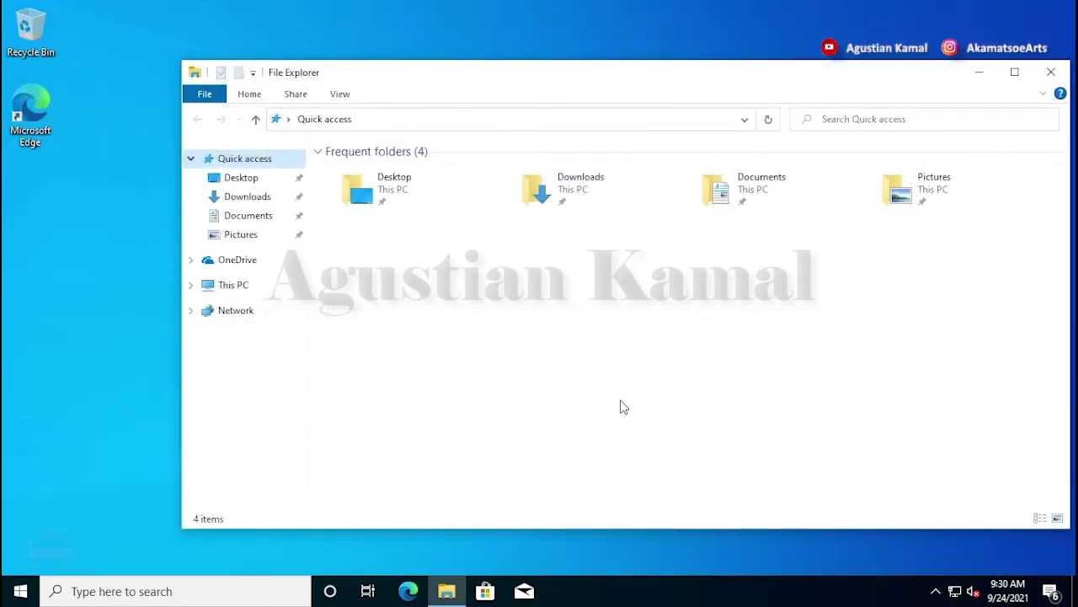
# Check the disc images stored on the Ventoy (F:) drive, including Android-x86_64-9.0-r2, and close the file window
pyautogui.click(457, 330)
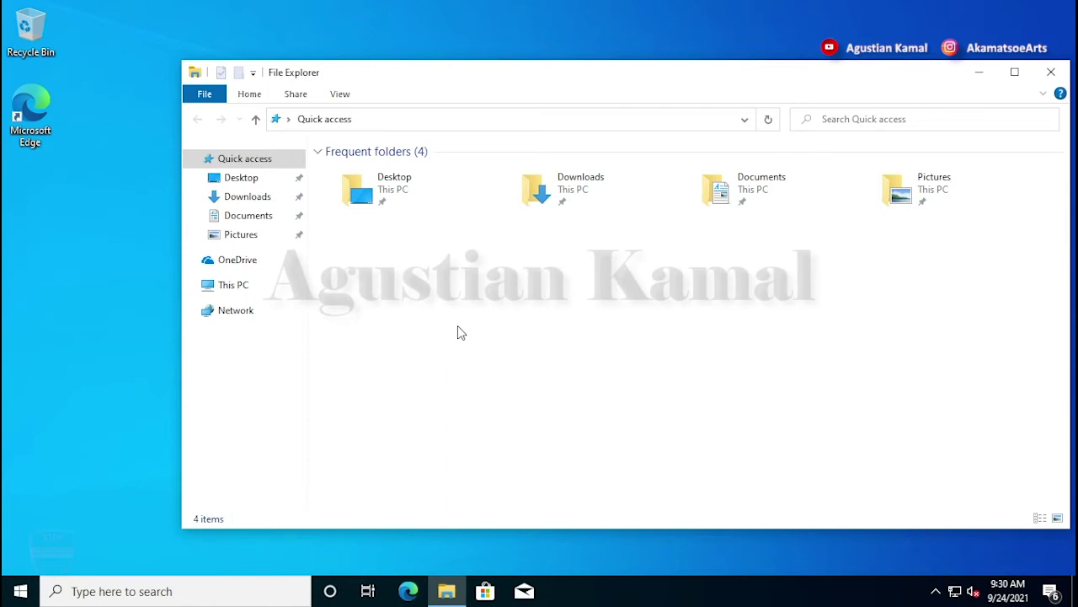
pyautogui.click(253, 291)
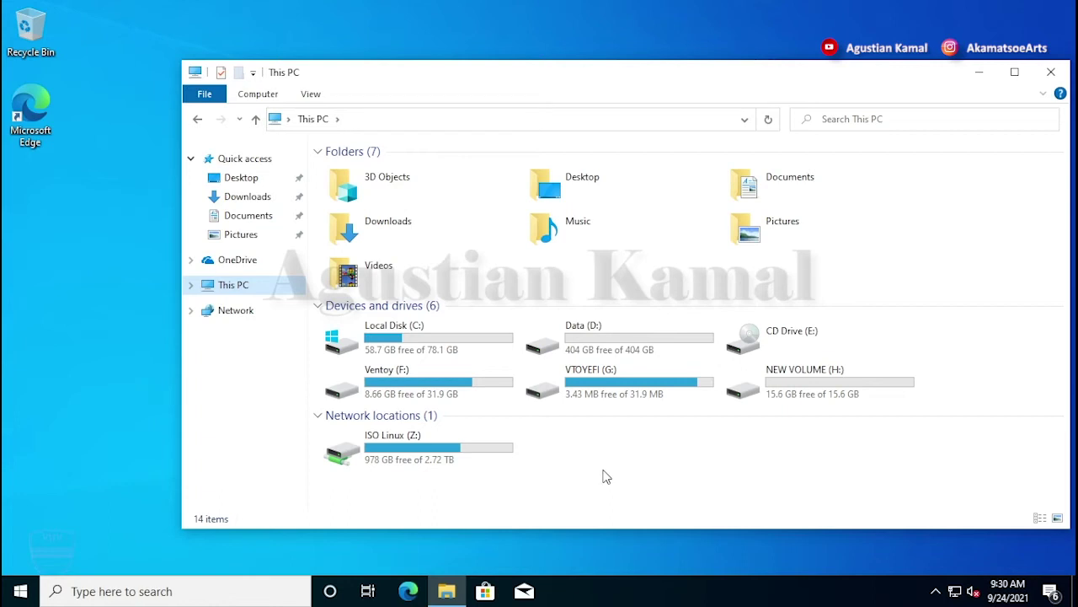
pyautogui.doubleClick(436, 384)
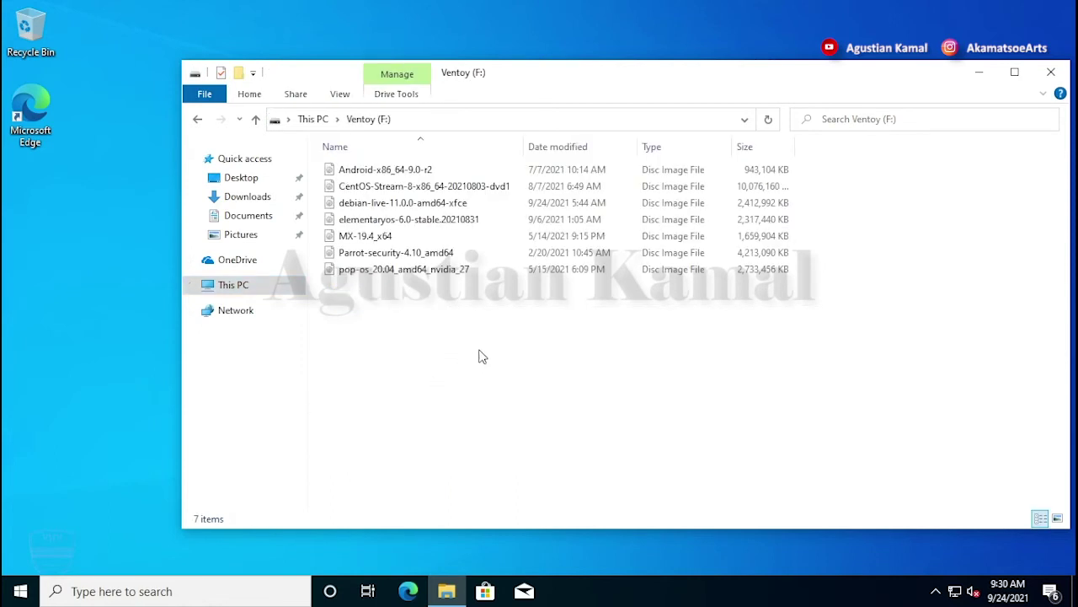
pyautogui.click(433, 169)
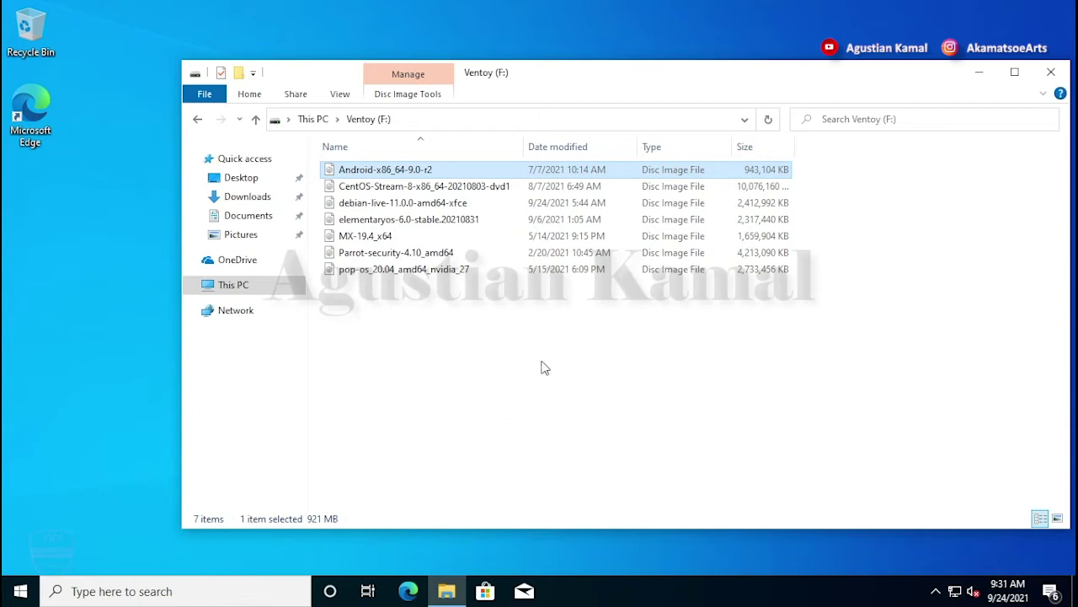
pyautogui.click(517, 368)
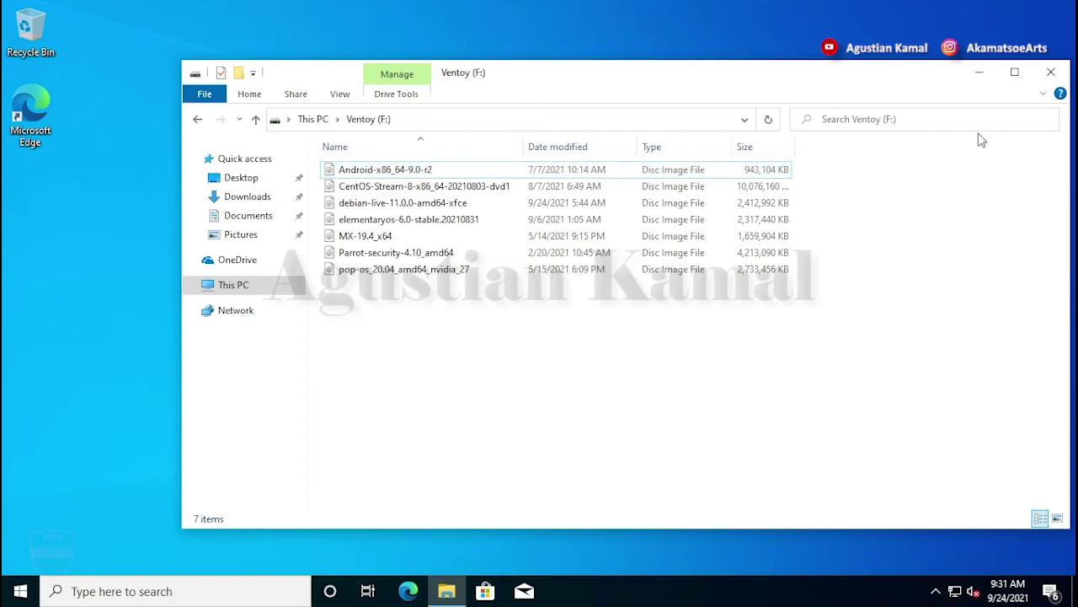
pyautogui.click(1051, 72)
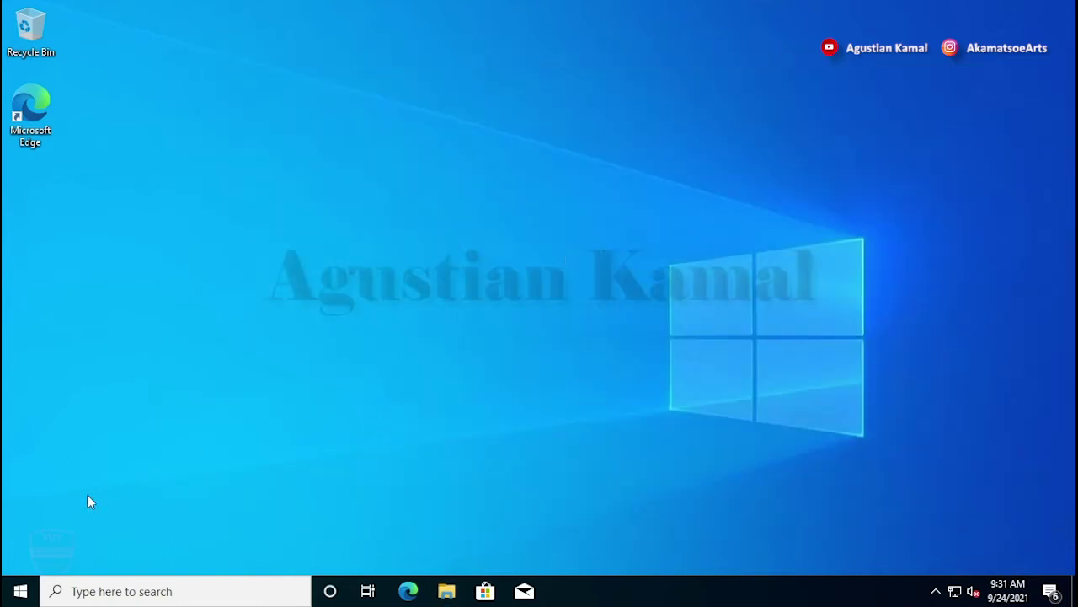
# Restart the computer to reach the Ventoy boot menu
pyautogui.click(20, 590)
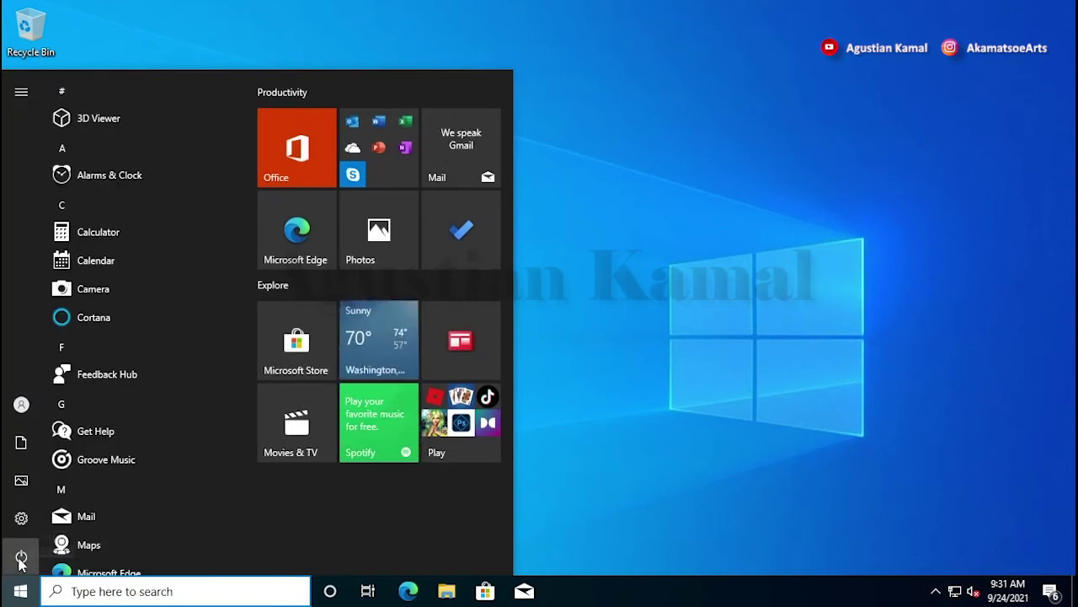
pyautogui.click(21, 557)
pyautogui.click(103, 513)
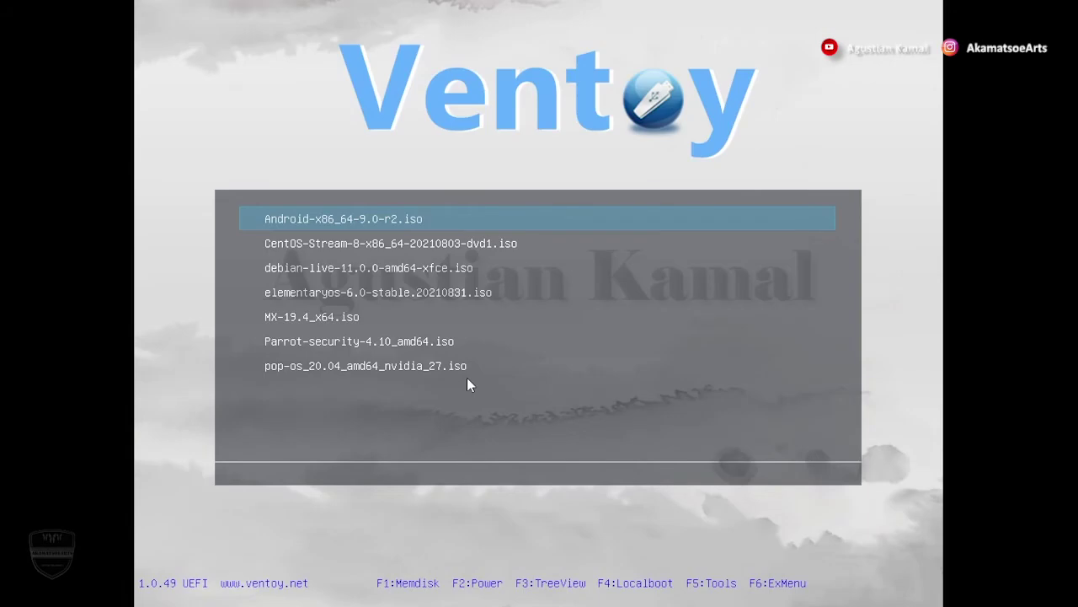
# Boot the Android-x86_64-9.0-r2.iso image from the Ventoy boot list
pyautogui.press('Down')
pyautogui.press('Down')
pyautogui.press('Up')
pyautogui.press('Up')
pyautogui.press('Down')
pyautogui.press('Down')
pyautogui.press('Down')
pyautogui.press('Up')
pyautogui.press('Up')
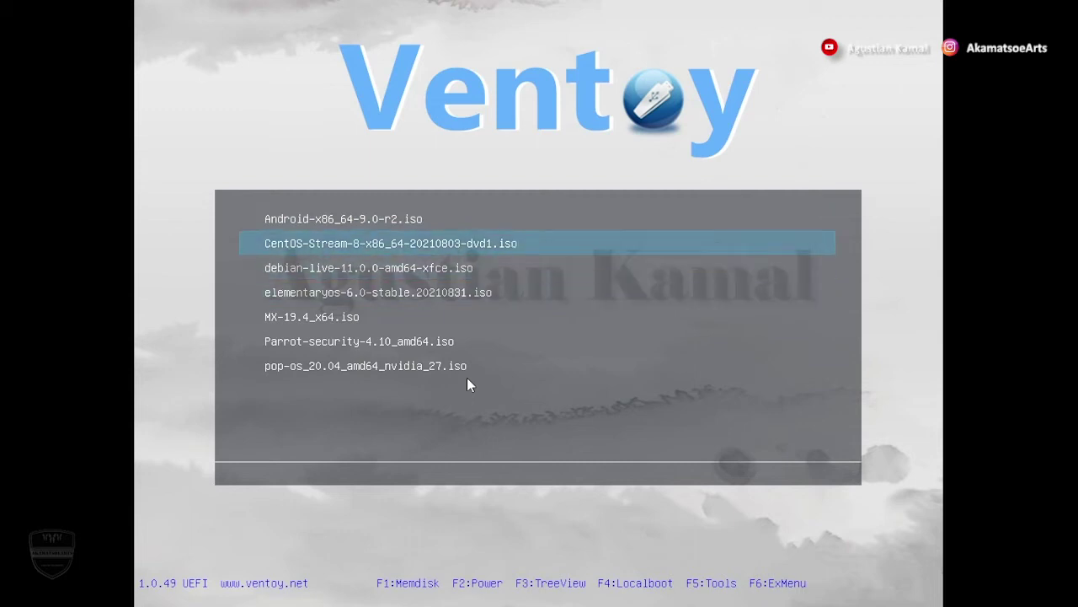
pyautogui.press('Up')
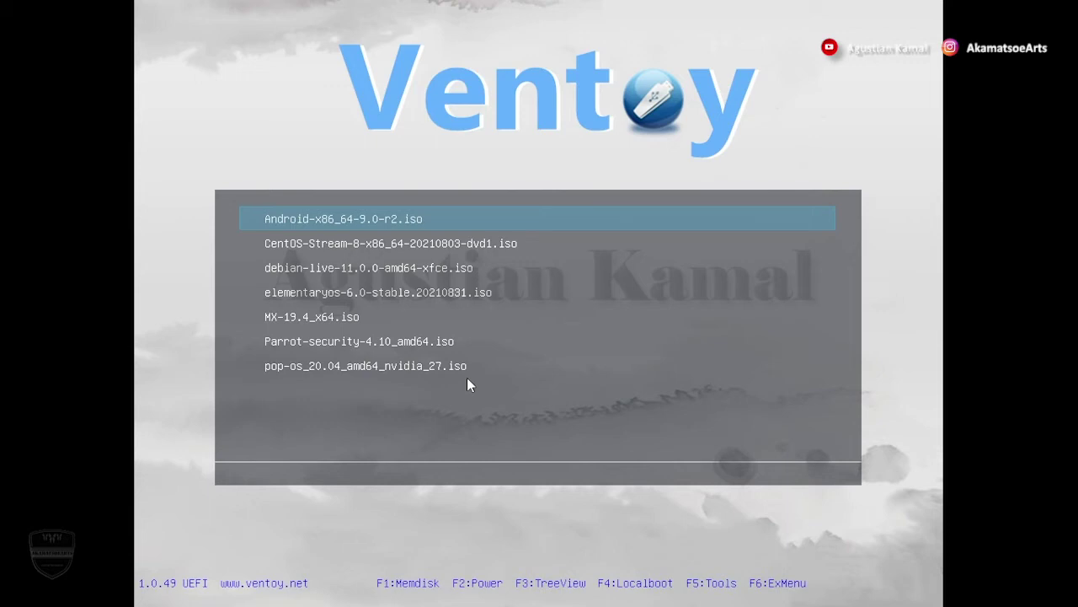
pyautogui.press('Return')
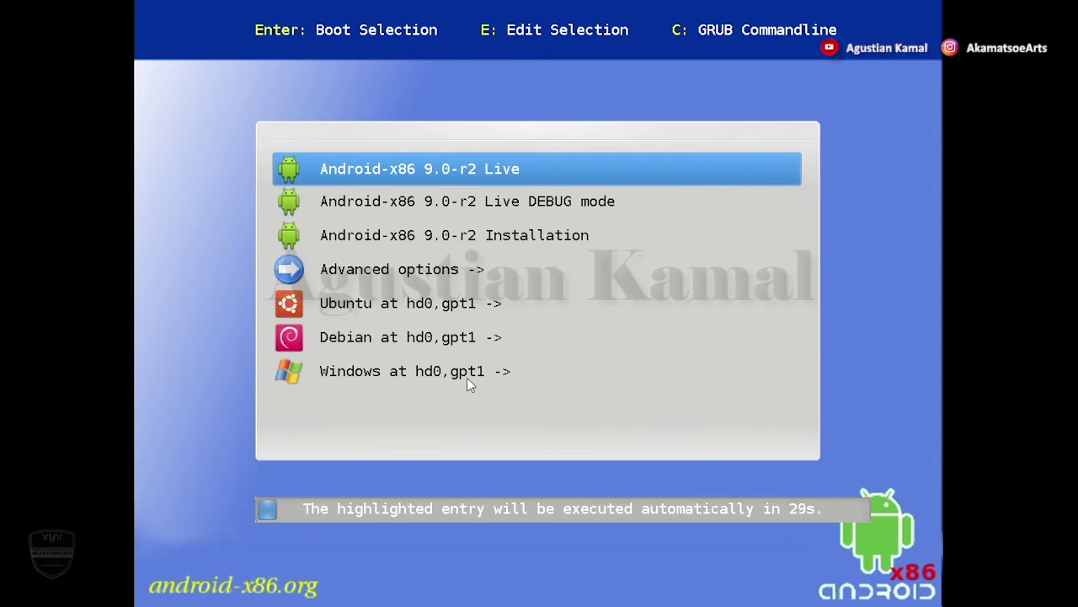
# Launch the Android-x86 9.0-r2 Installation entry from the boot options
pyautogui.press('Down')
pyautogui.press('Up')
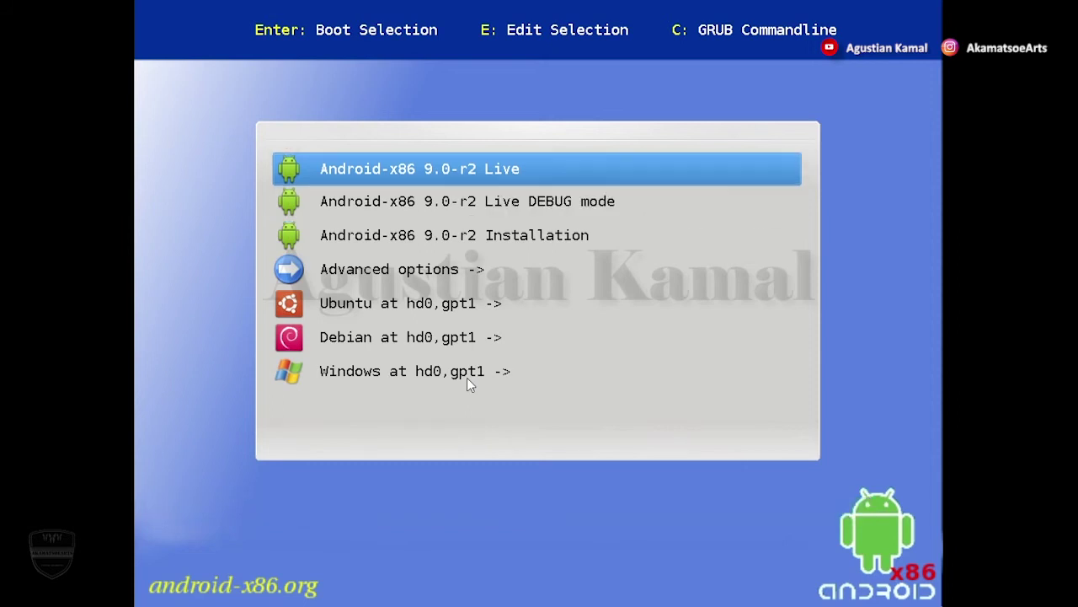
pyautogui.press('Down')
pyautogui.press('Down')
pyautogui.press('Down')
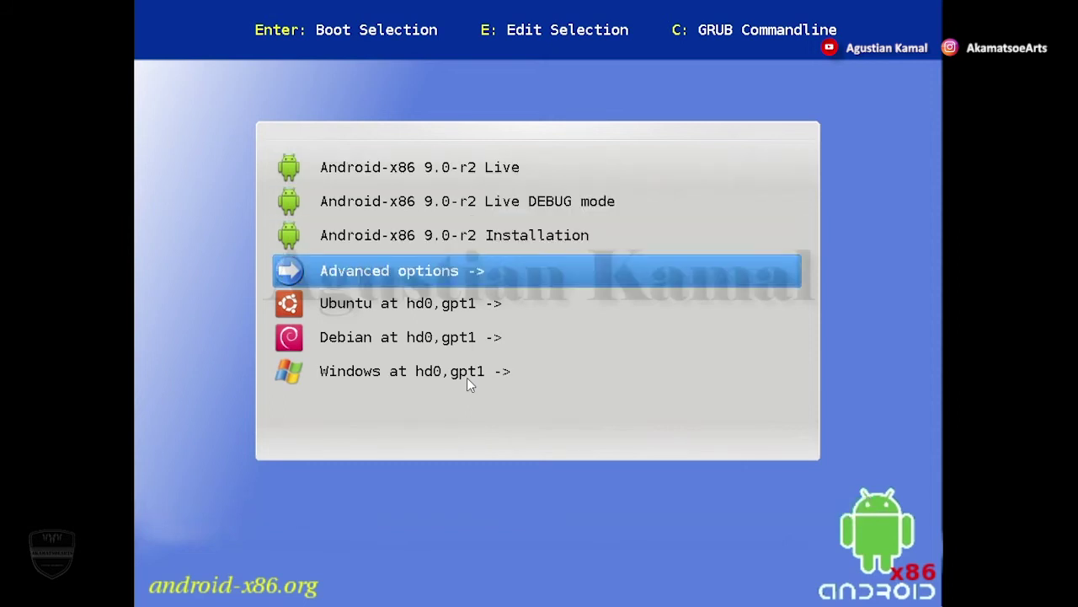
pyautogui.press('Up')
pyautogui.press('Up')
pyautogui.press('Up')
pyautogui.press('Down')
pyautogui.press('Down')
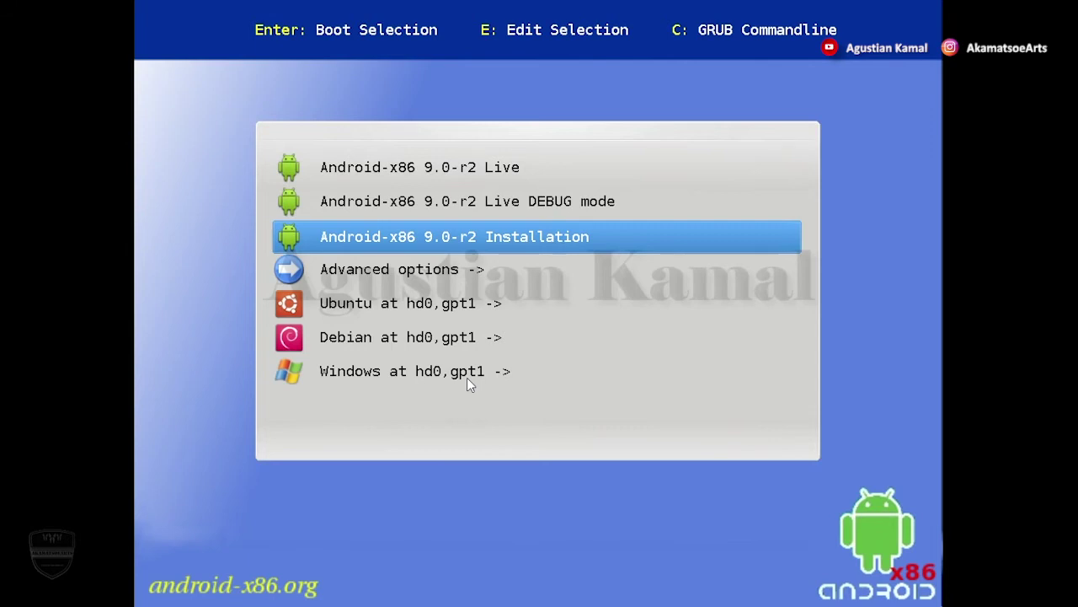
pyautogui.press('Return')
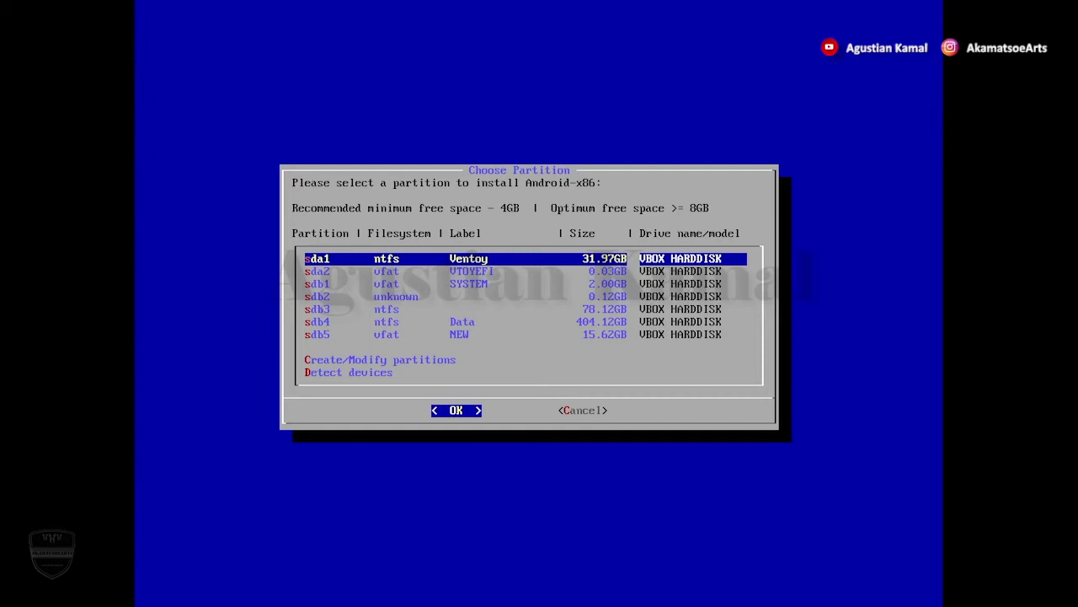
# Choose the sdb5 vfat partition labelled NEW as the Android-x86 installation target
pyautogui.press('Down')
pyautogui.press('Down')
pyautogui.press('Down')
pyautogui.press('Down')
pyautogui.press('Down')
pyautogui.press('Down')
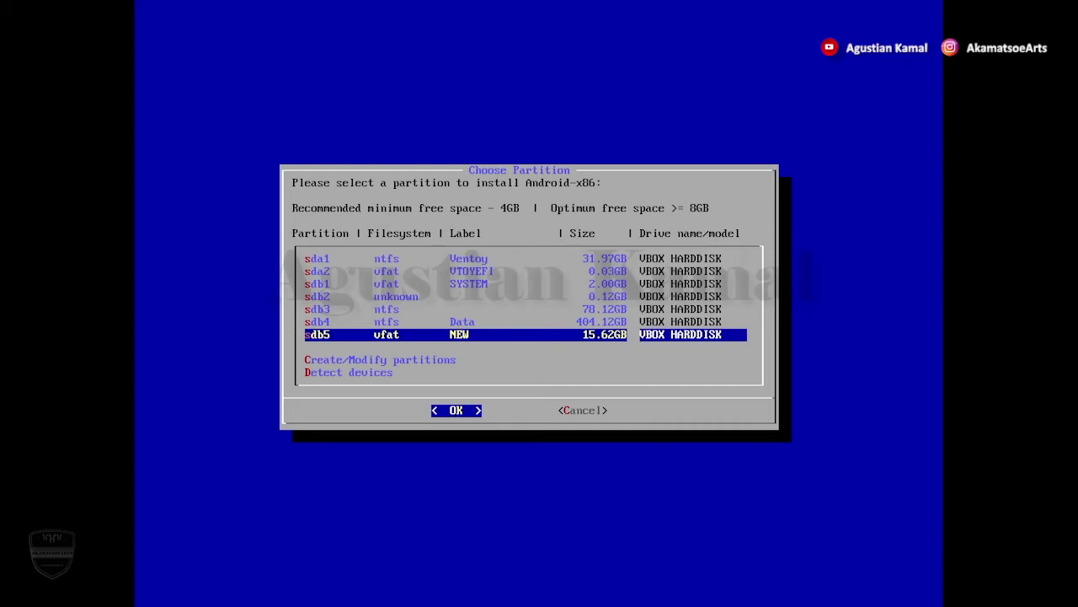
pyautogui.press('Return')
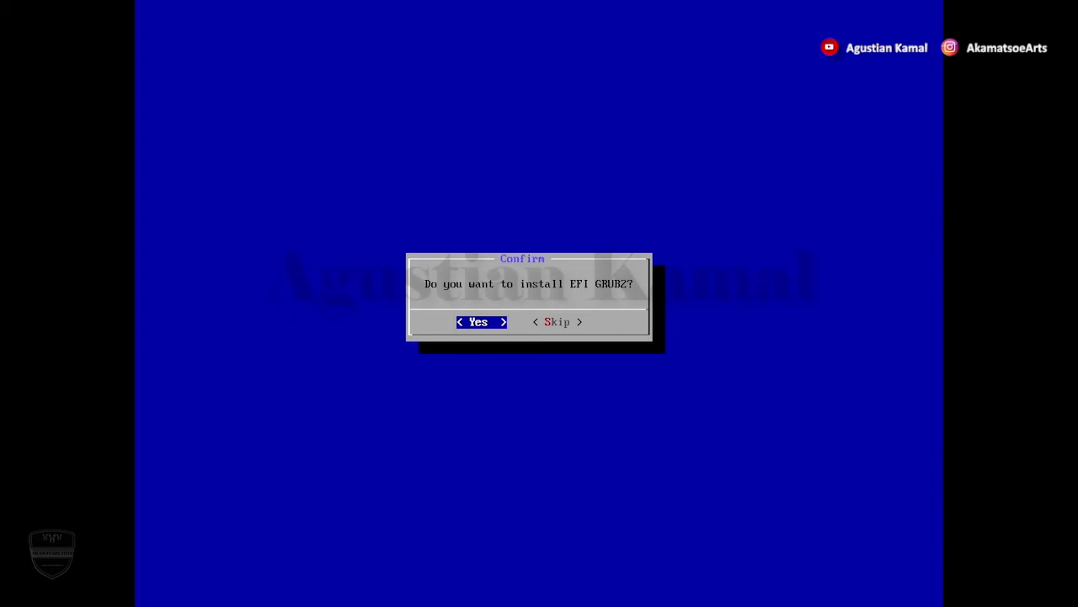
# Agree to install EFI GRUB2 and delete previous Android-x86 boot entries, but decline a read-write /system directory
pyautogui.press('Return')
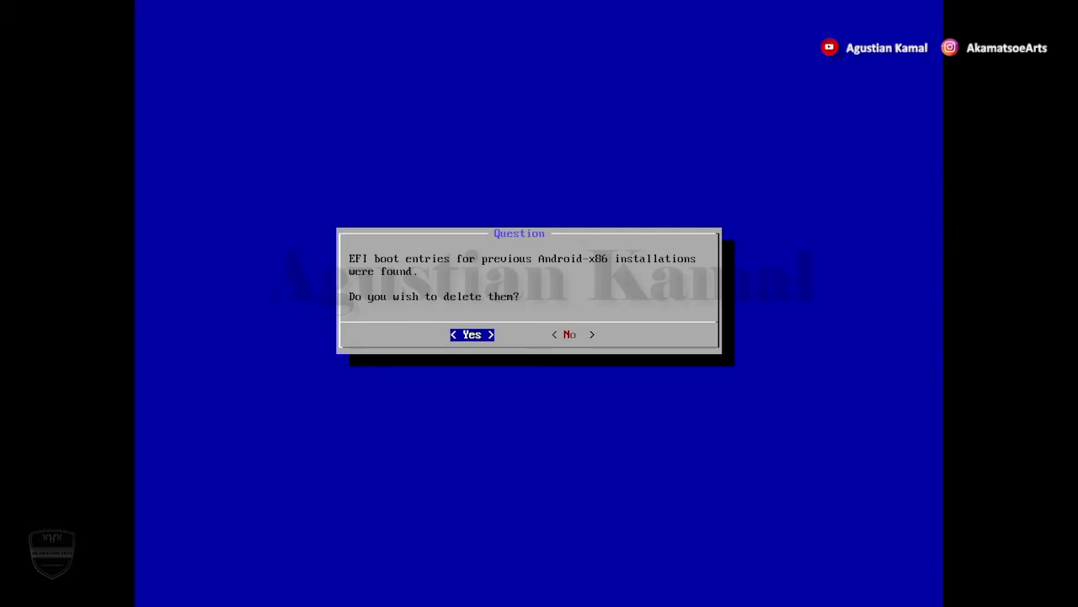
pyautogui.press('Return')
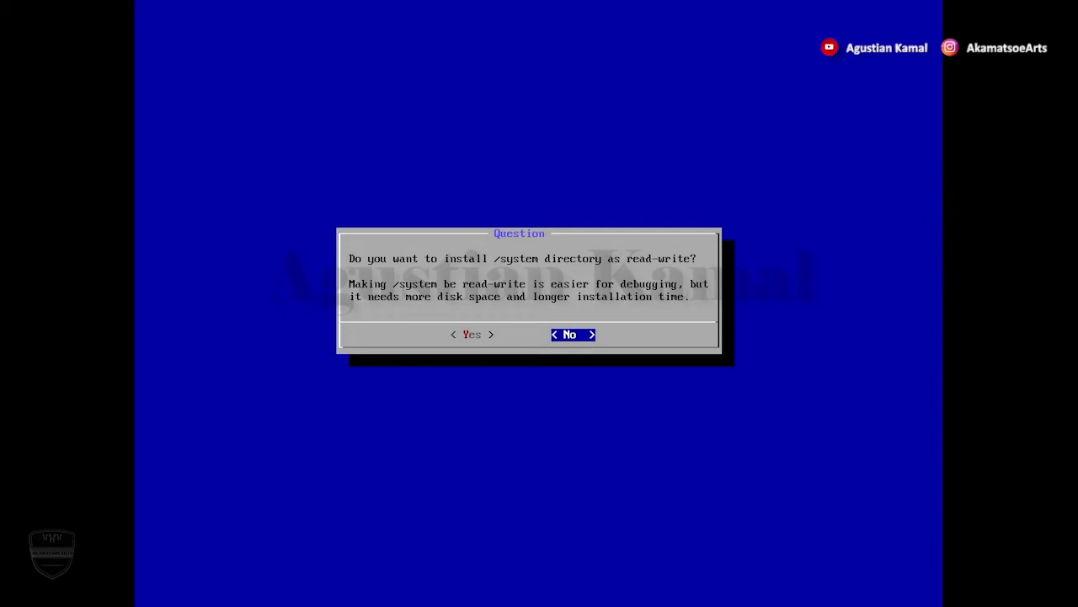
pyautogui.press('Return')
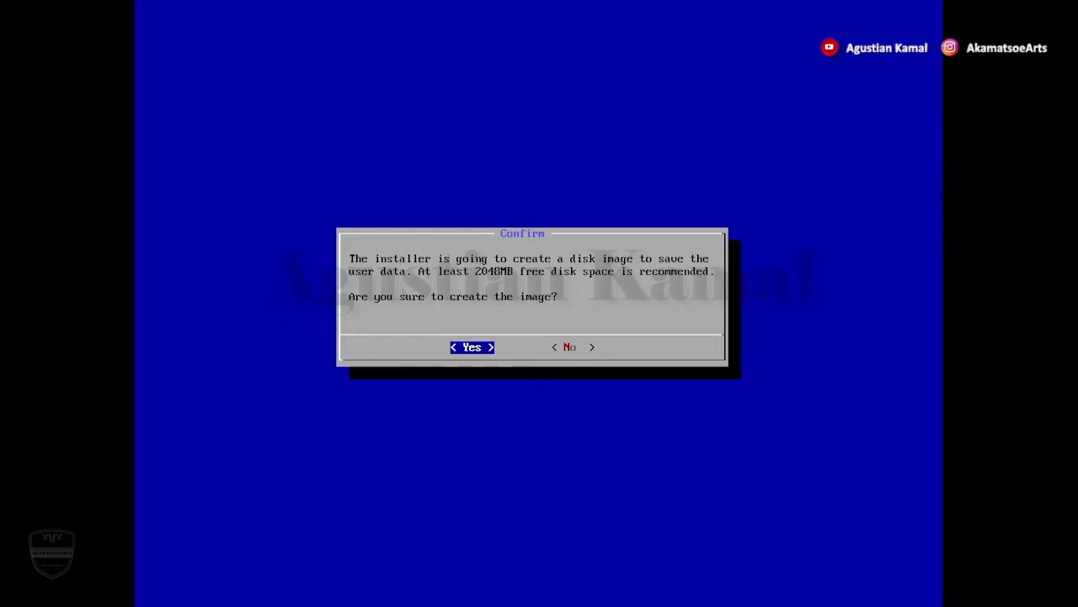
# Create a 2048 MB data.img disk image for user data, and reboot the computer once the Android-x86 installation finishes
pyautogui.press('Return')
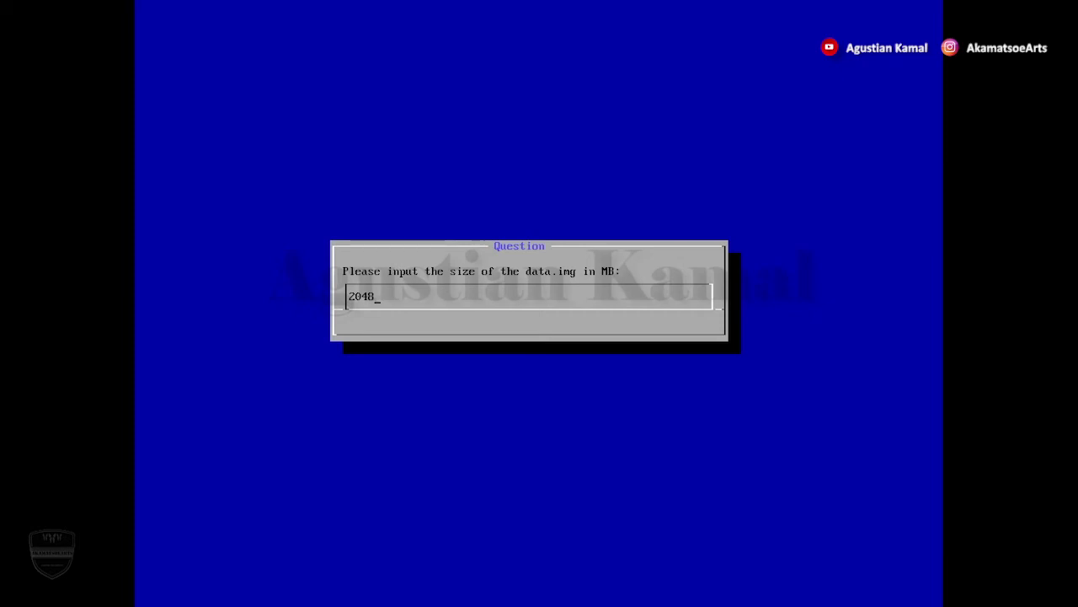
pyautogui.press('Return')
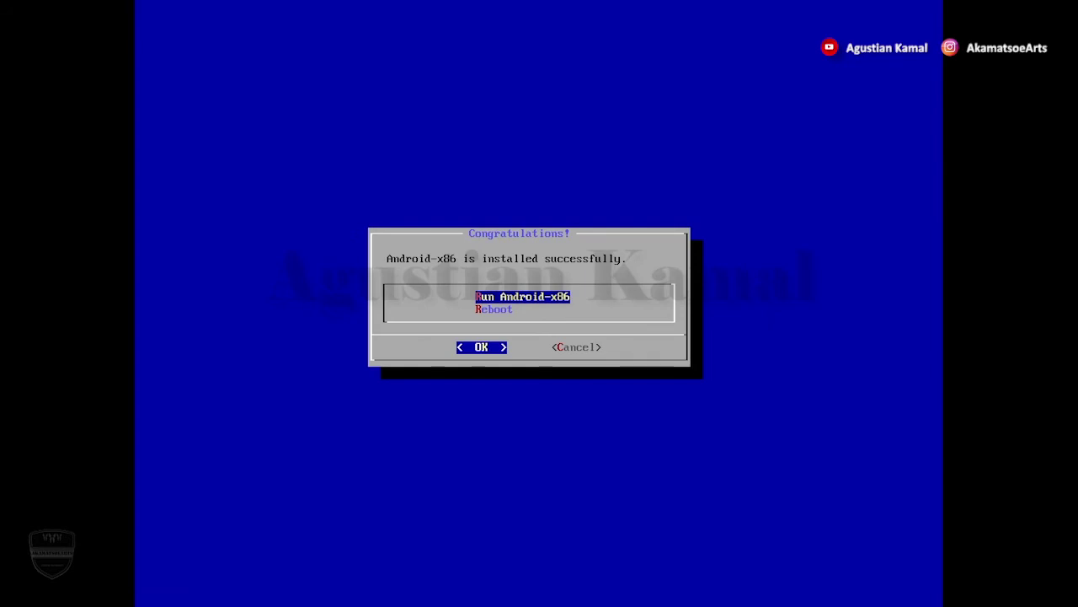
pyautogui.press('Down')
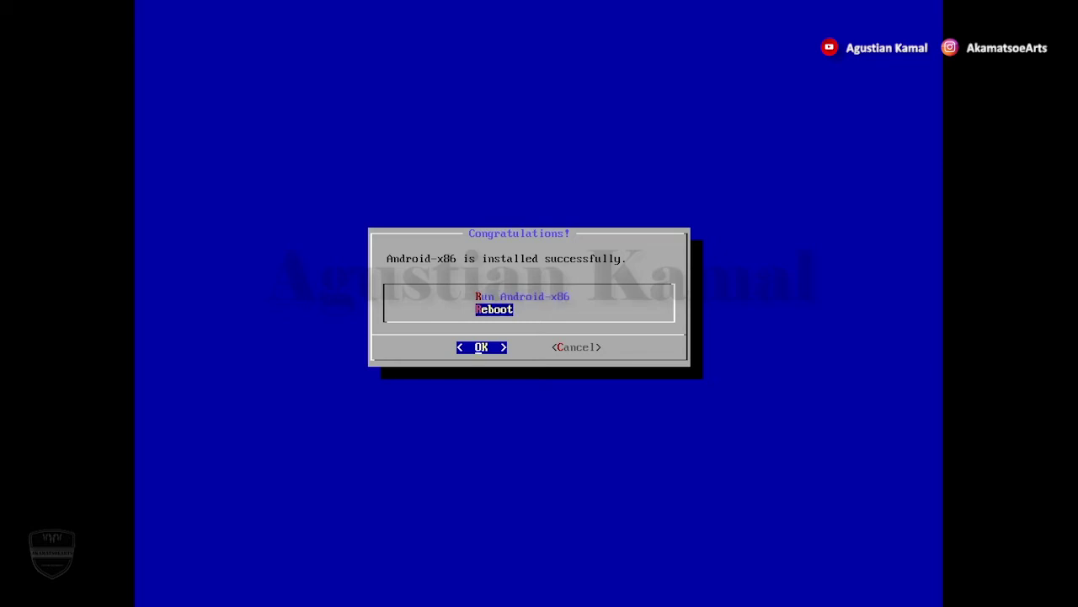
pyautogui.press('Return')
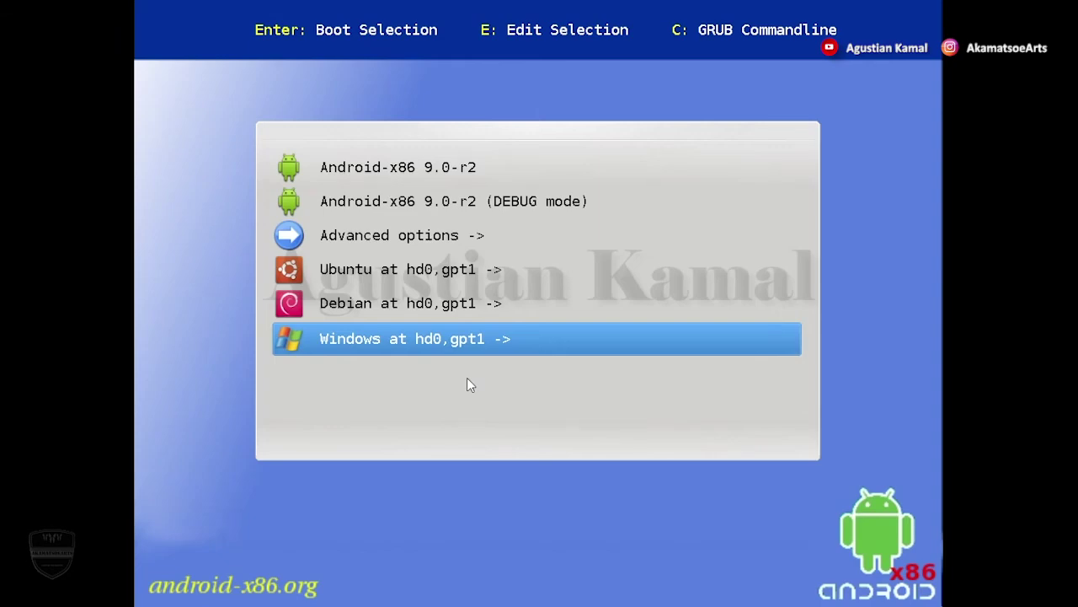
# Boot the standard Android-x86 9.0-r2 entry from the GRUB boot list
pyautogui.press('Up')
pyautogui.press('Up')
pyautogui.press('Up')
pyautogui.press('Up')
pyautogui.press('Up')
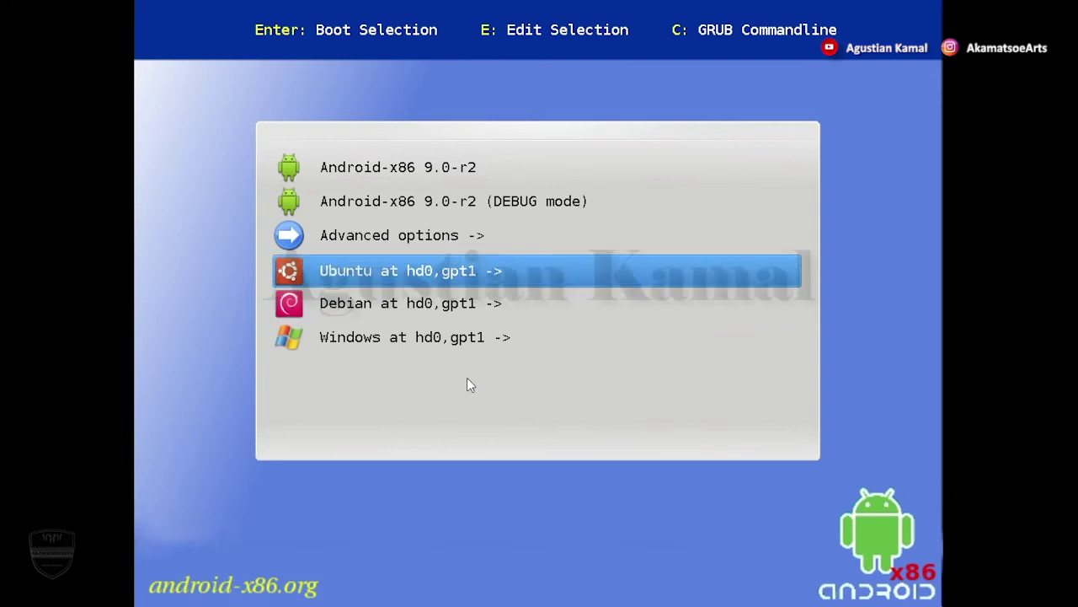
pyautogui.press('Down')
pyautogui.press('Down')
pyautogui.press('Down')
pyautogui.press('Down')
pyautogui.press('Up')
pyautogui.press('Up')
pyautogui.press('Up')
pyautogui.press('Up')
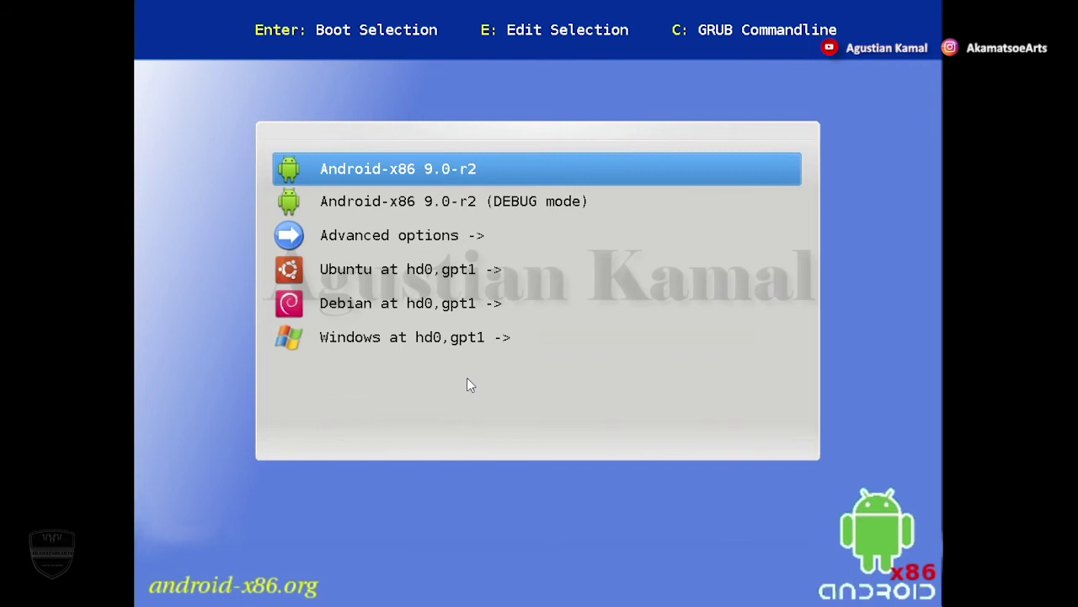
pyautogui.press('Return')
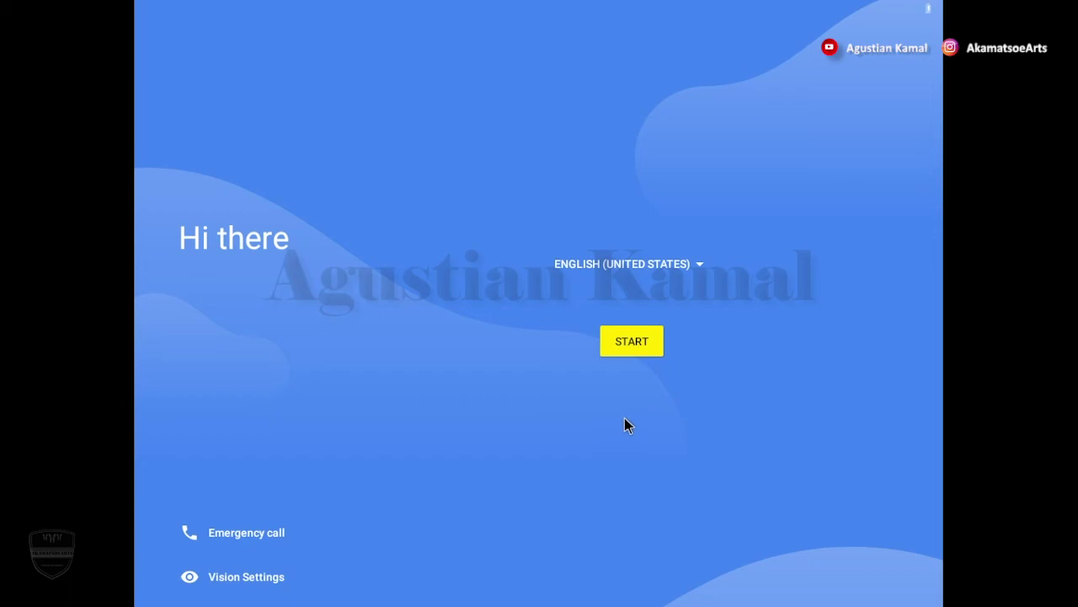
# Start the Android setup in English (United States) and connect to the VirtWifi network
pyautogui.click(633, 349)
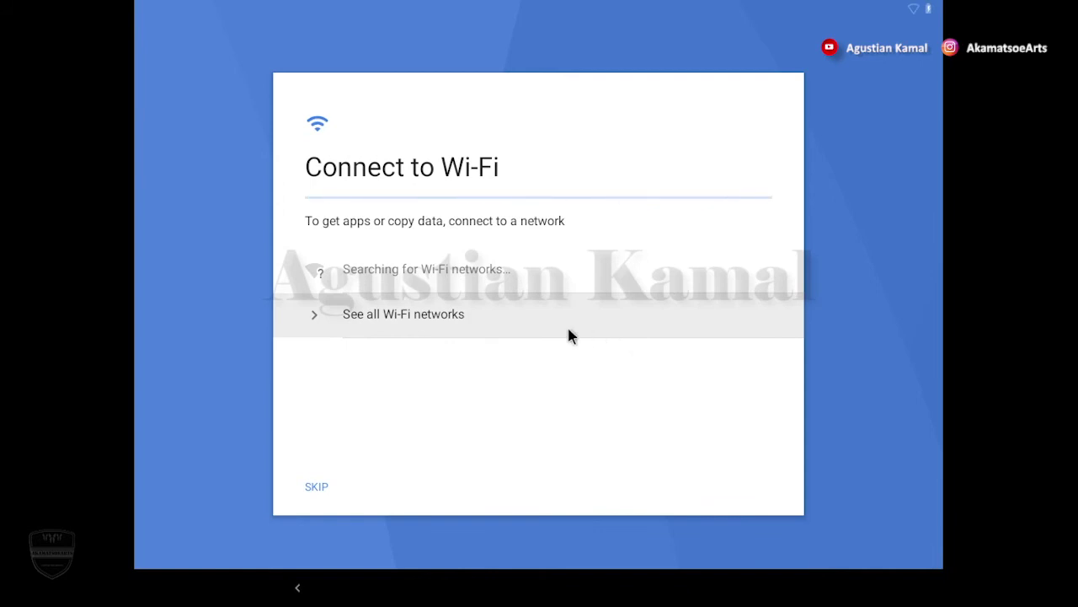
pyautogui.click(429, 328)
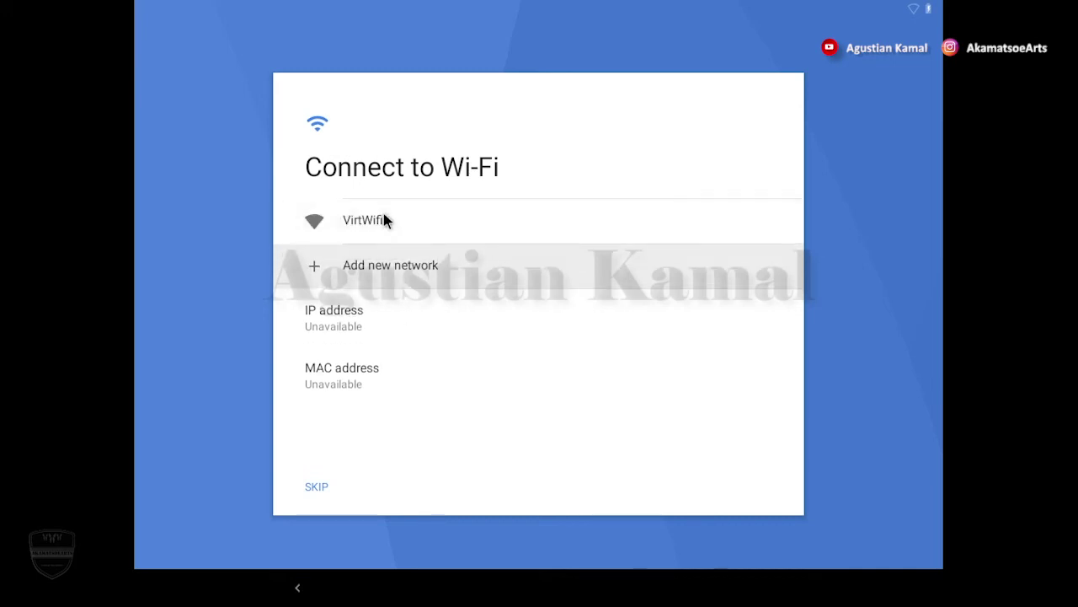
pyautogui.click(385, 221)
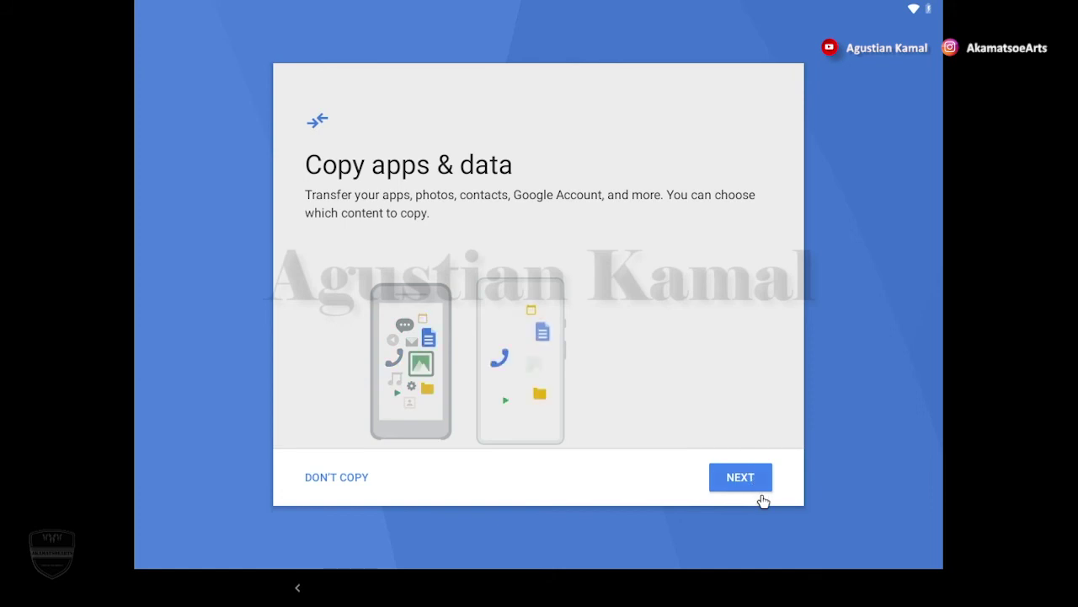
# Decline copying apps and data, and skip signing in with a Google Account
pyautogui.click(338, 487)
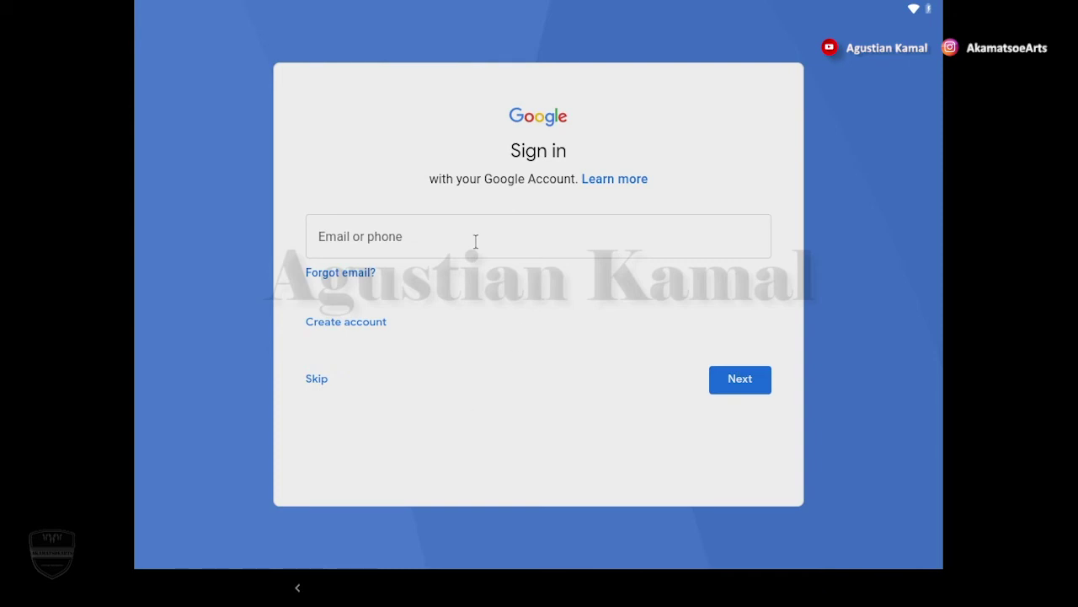
pyautogui.click(401, 242)
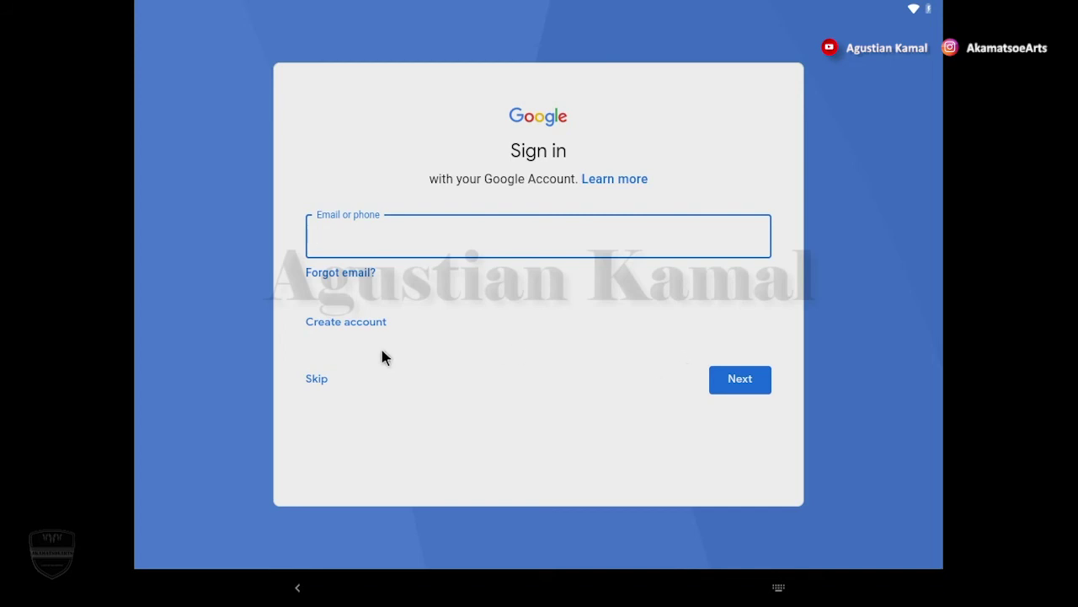
pyautogui.click(316, 379)
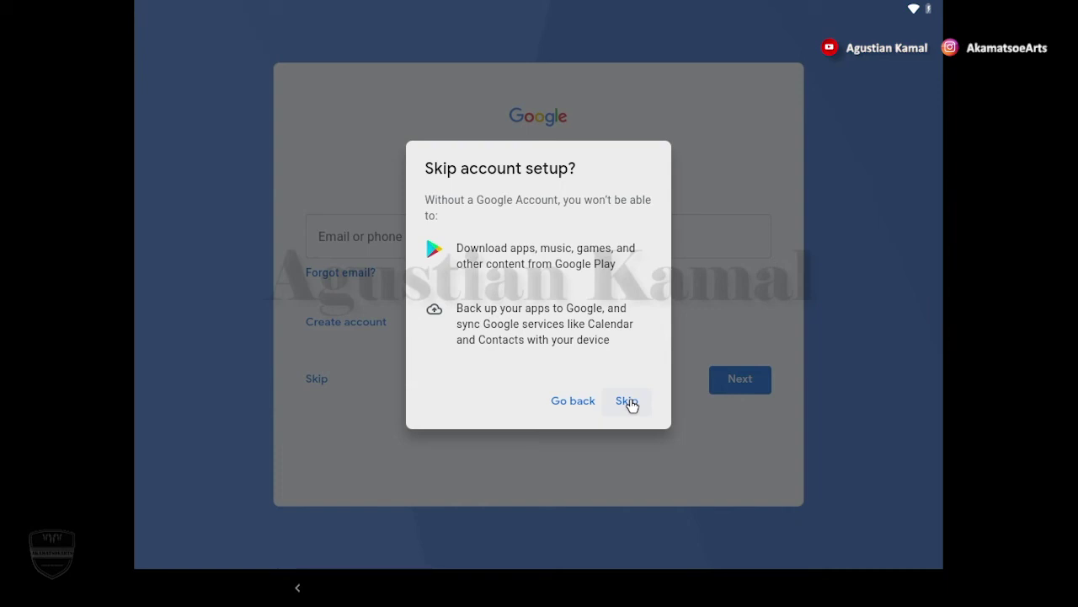
pyautogui.click(630, 403)
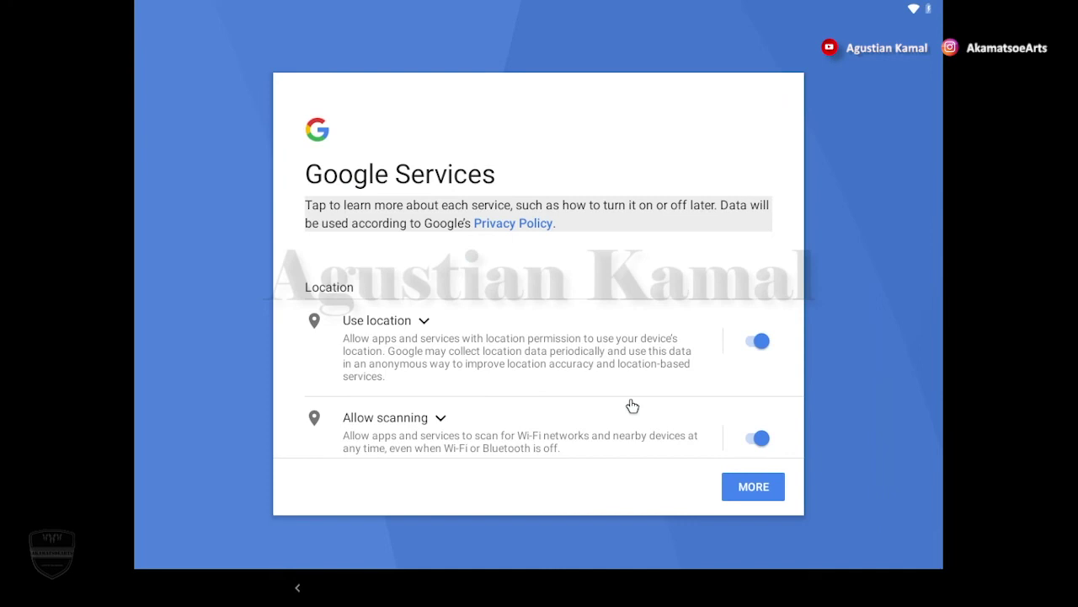
# Turn off location use, scanning and sending usage and diagnostic data, and accept the Google Services terms
pyautogui.click(755, 345)
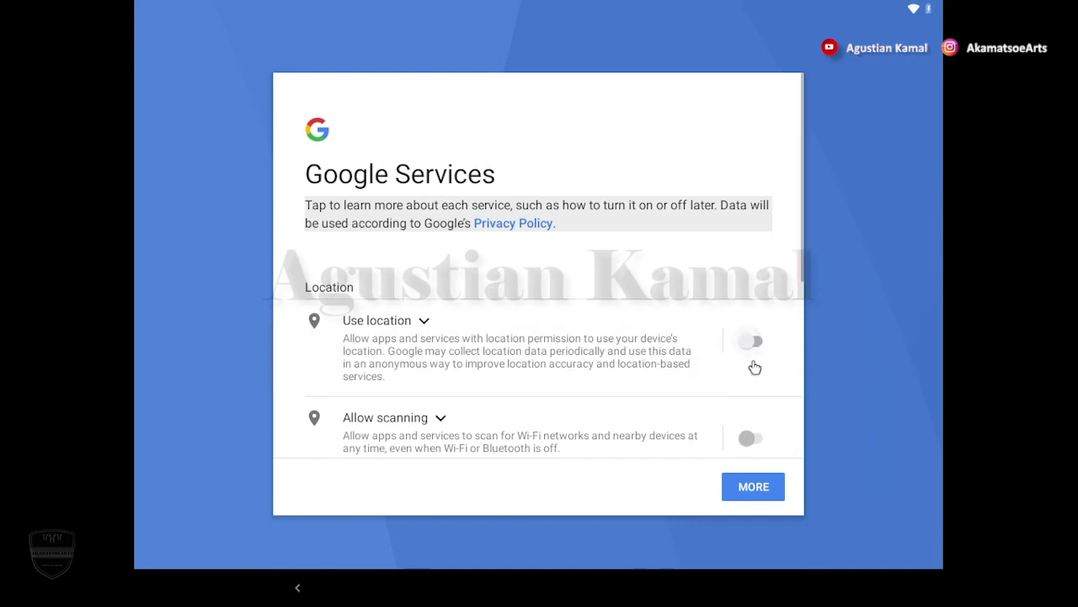
pyautogui.scroll(-5, 773, 417)
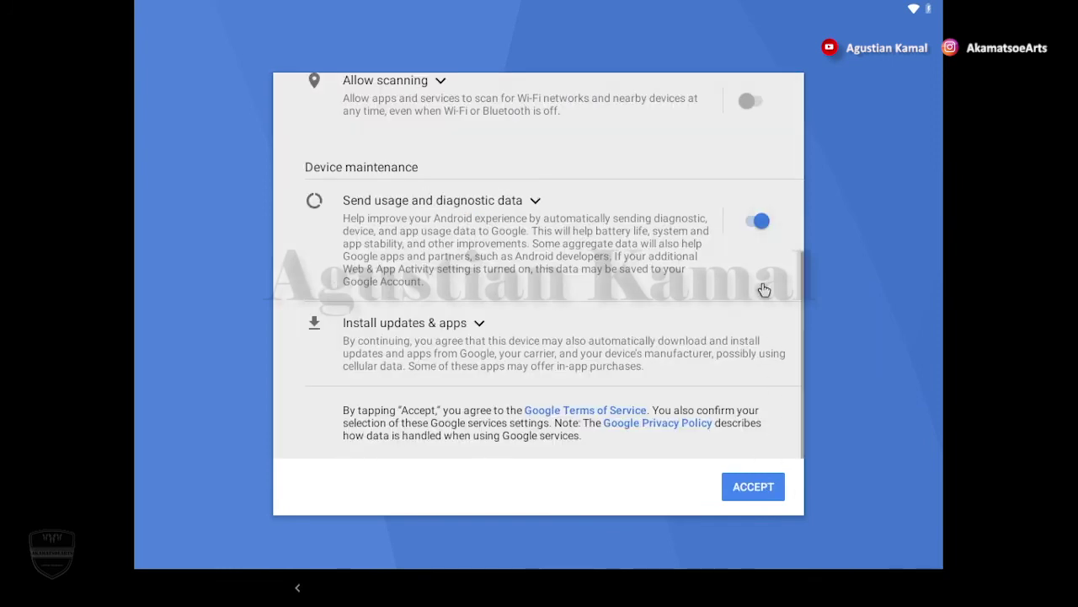
pyautogui.click(759, 221)
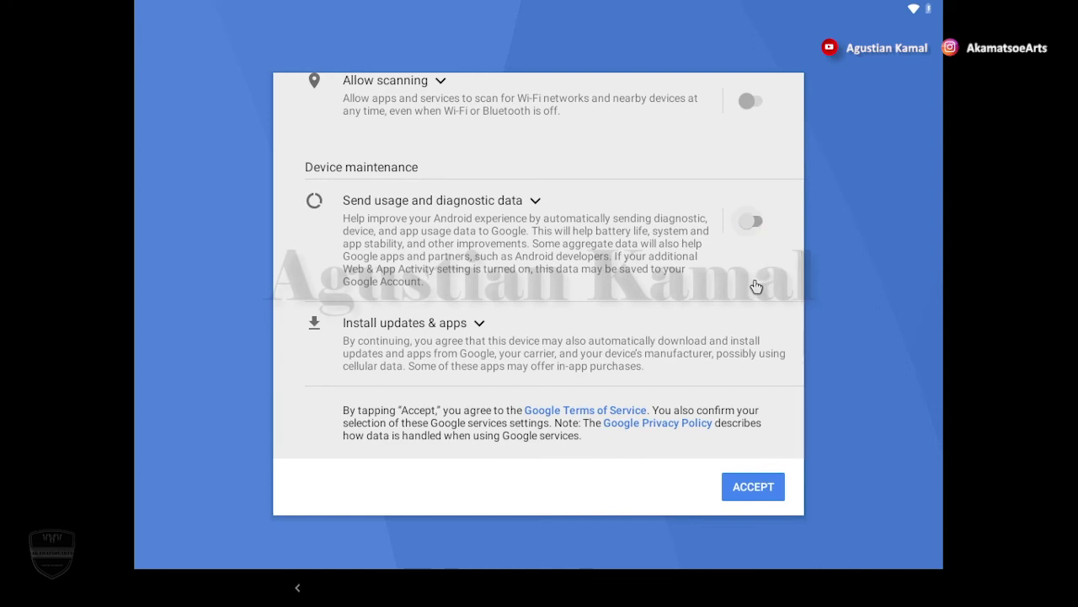
pyautogui.click(766, 496)
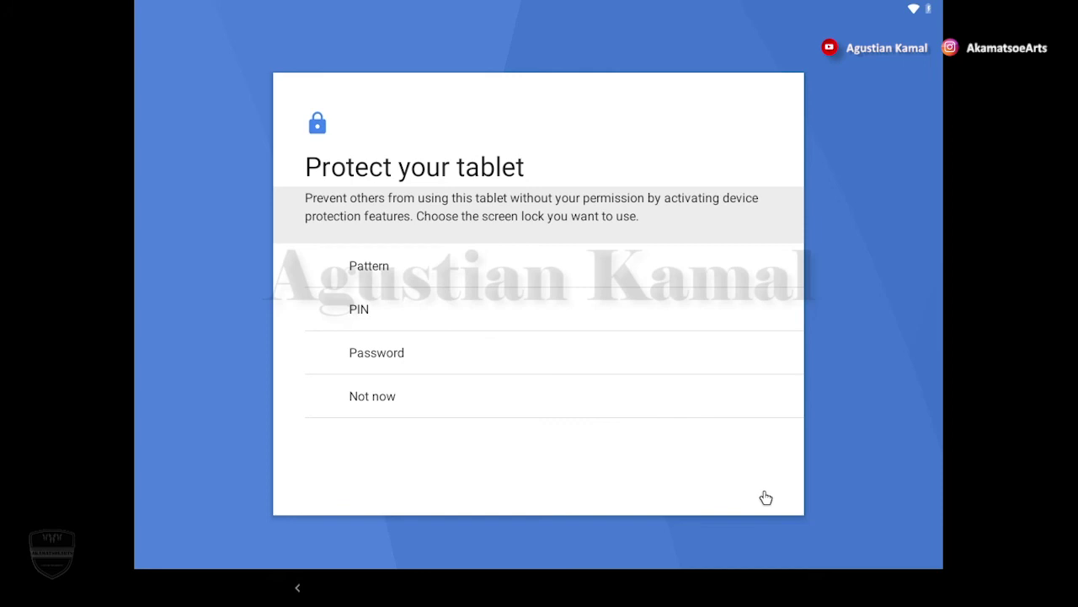
# Skip the screen lock protection for the tablet and set Quickstep to always be used as the Home app
pyautogui.press('Down')
pyautogui.press('Down')
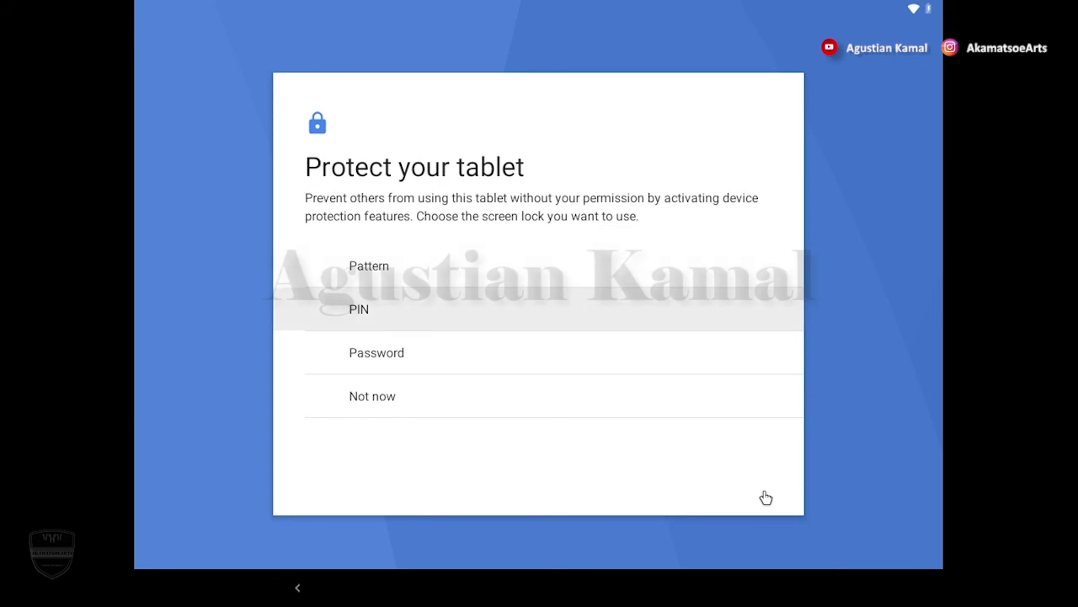
pyautogui.press('Down')
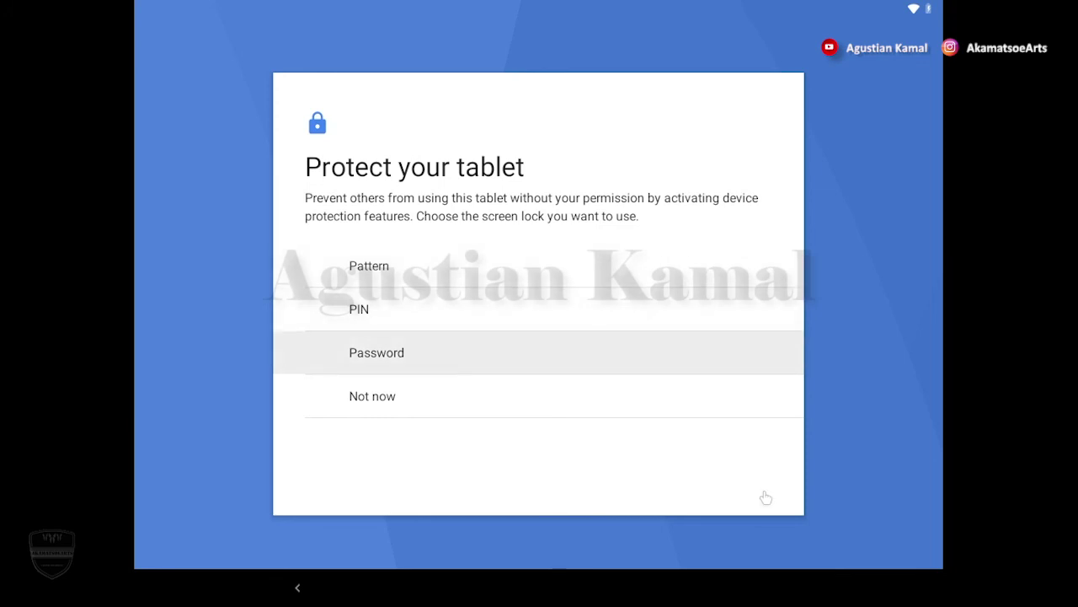
pyautogui.press('Down')
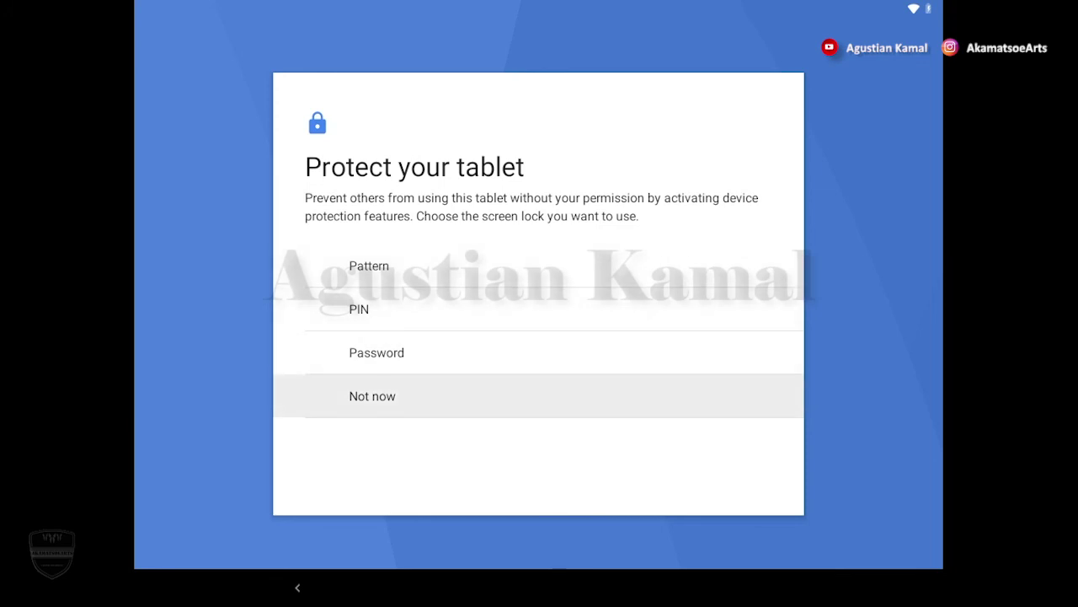
pyautogui.press('Return')
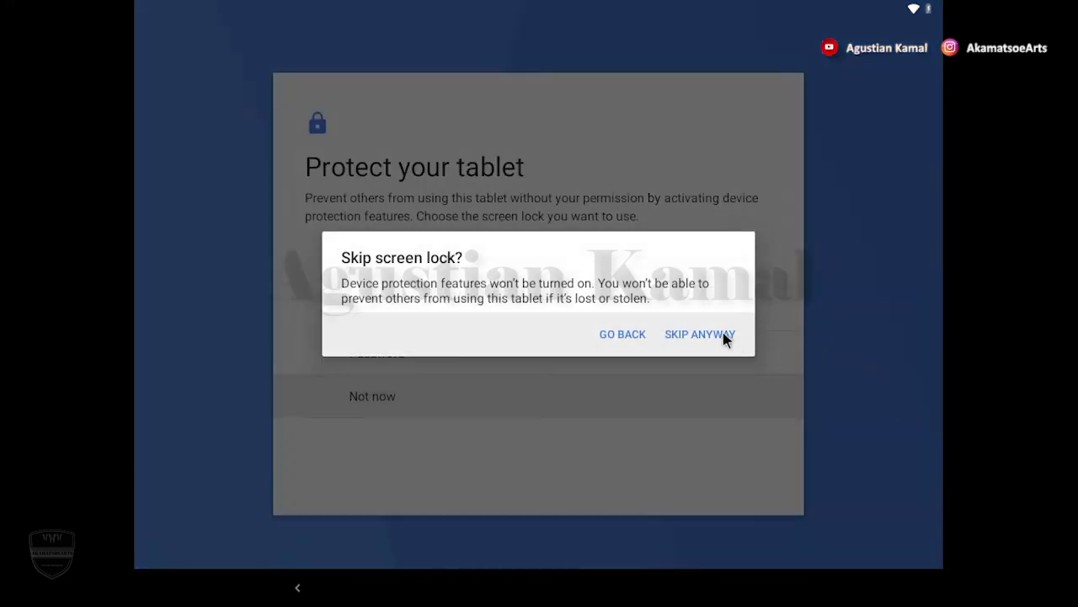
pyautogui.click(688, 337)
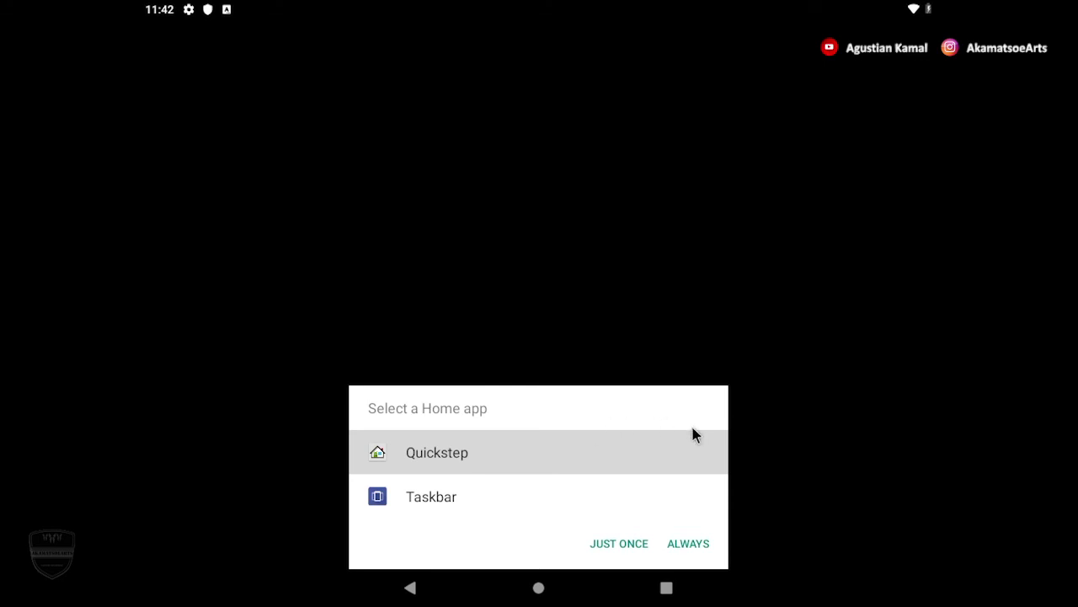
pyautogui.click(688, 543)
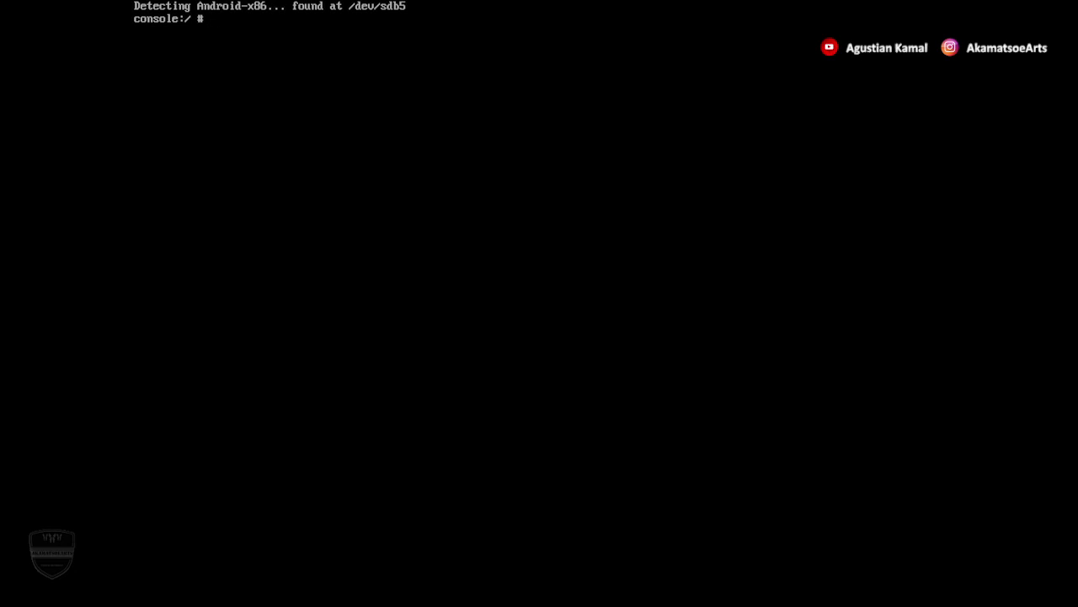
# Reboot from the Android console with the reboot command and open the Windows at hd0,gpt1 entry in the GRUB boot list
pyautogui.write('reboot')
pyautogui.press('Return')
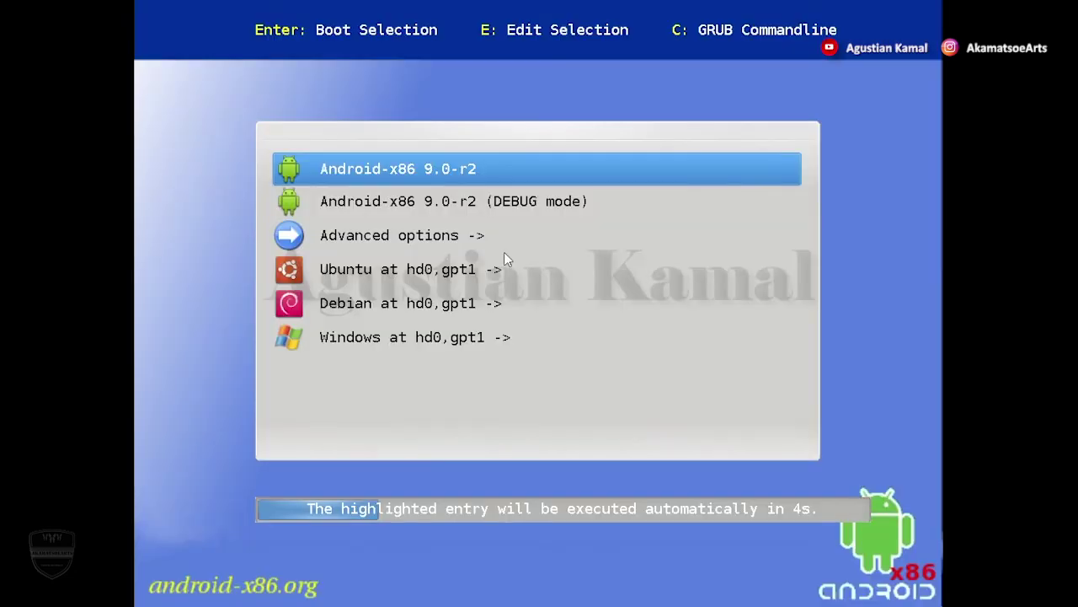
pyautogui.press('Down')
pyautogui.press('Down')
pyautogui.press('Down')
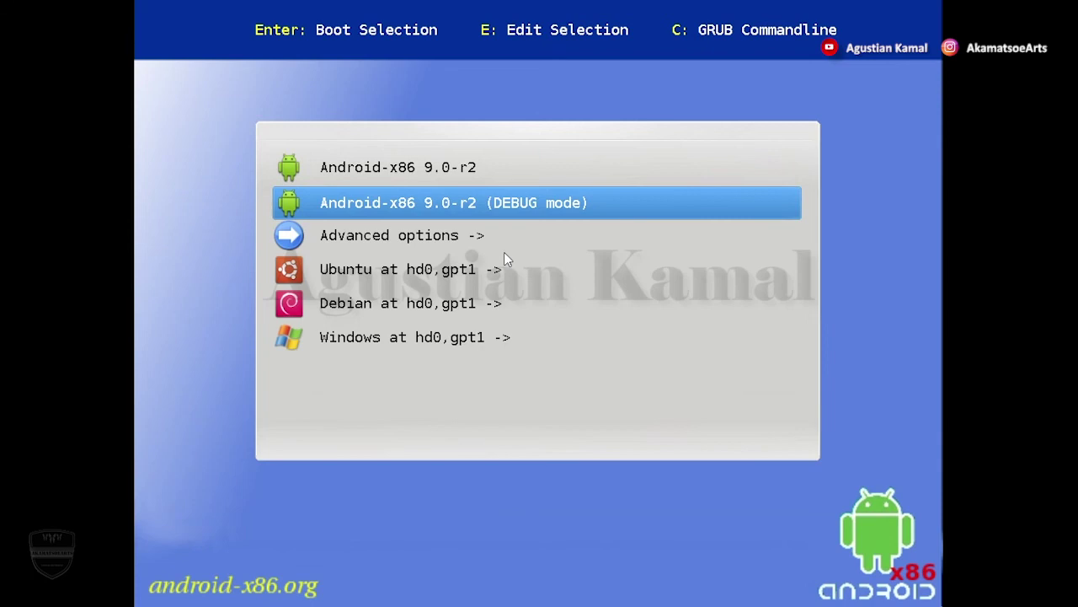
pyautogui.press('Down')
pyautogui.press('Down')
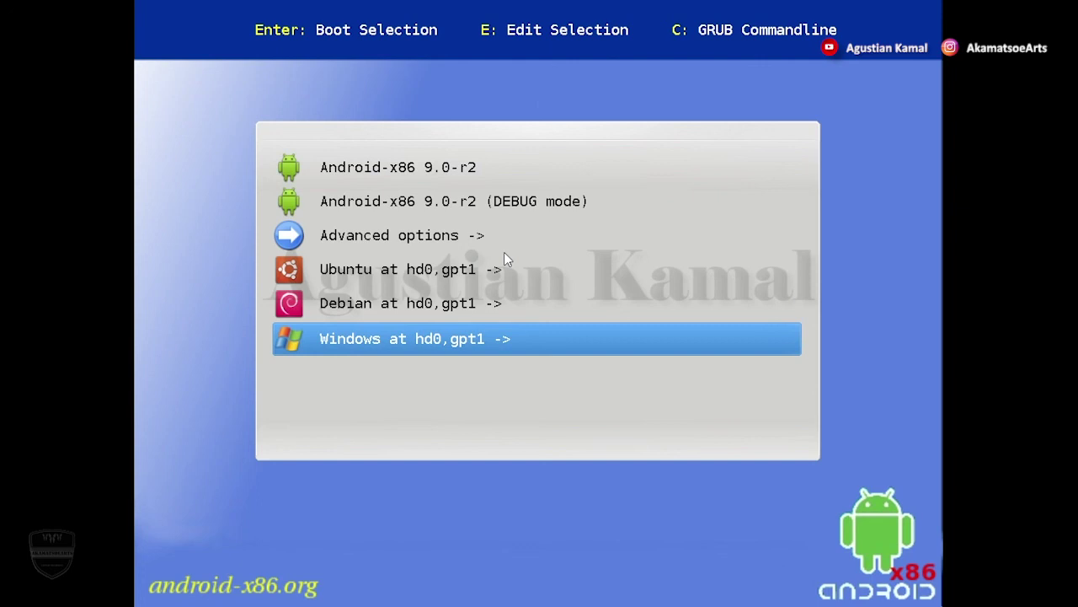
pyautogui.press('Return')
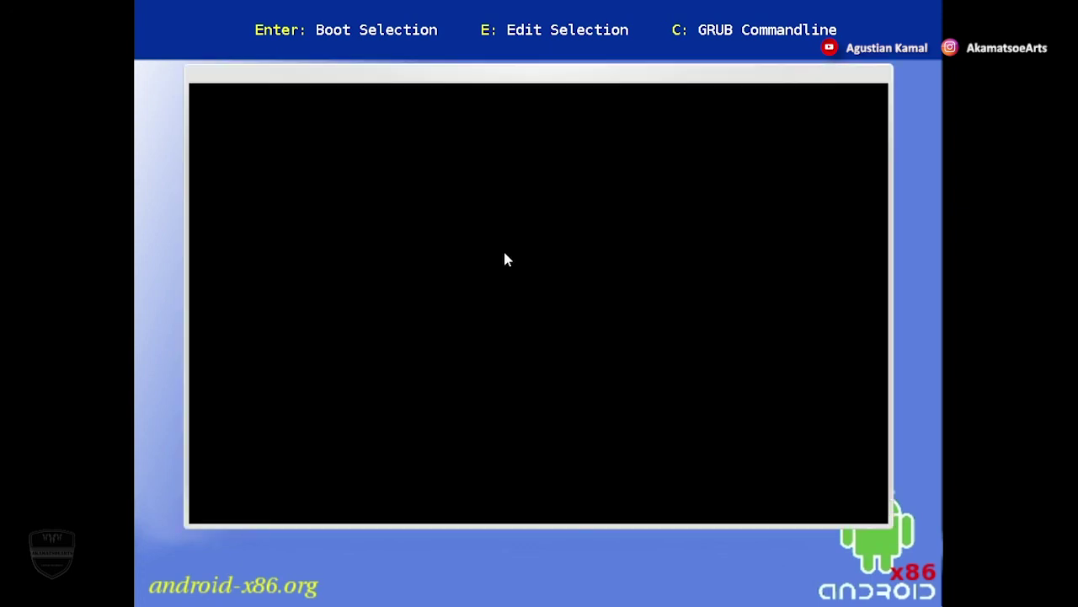